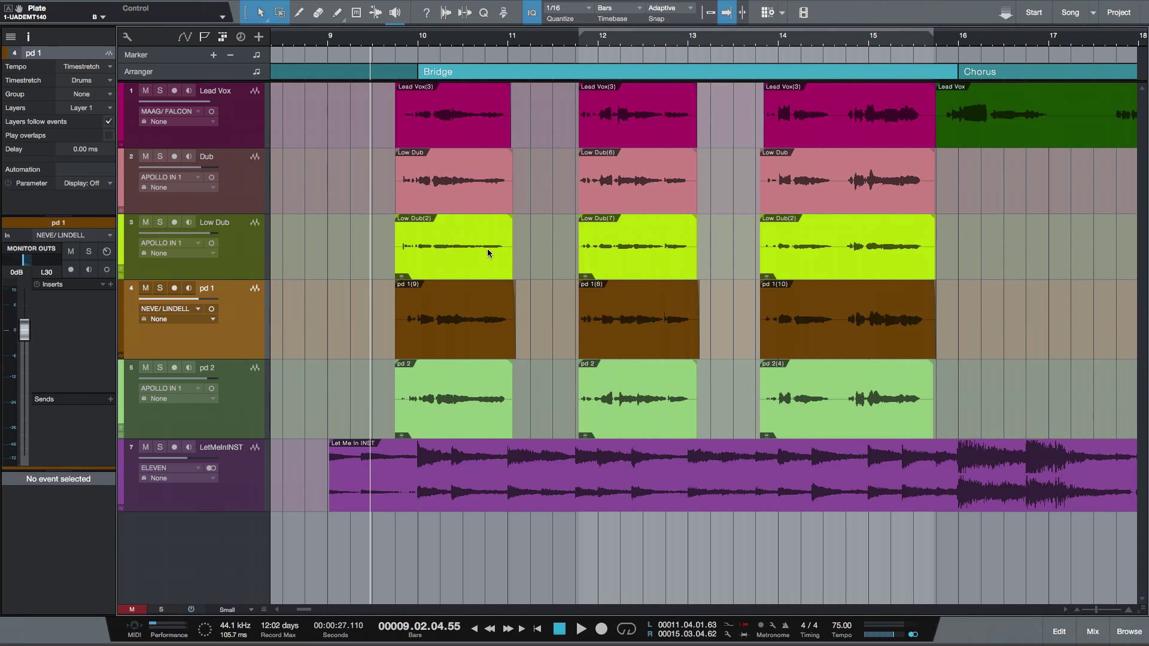
Bring Safari forward with the VocALign Project 3, VocALign Pro 4 and Revoice Pro 3 comparison chart.
{"action": "key", "text": "super+Tab"}
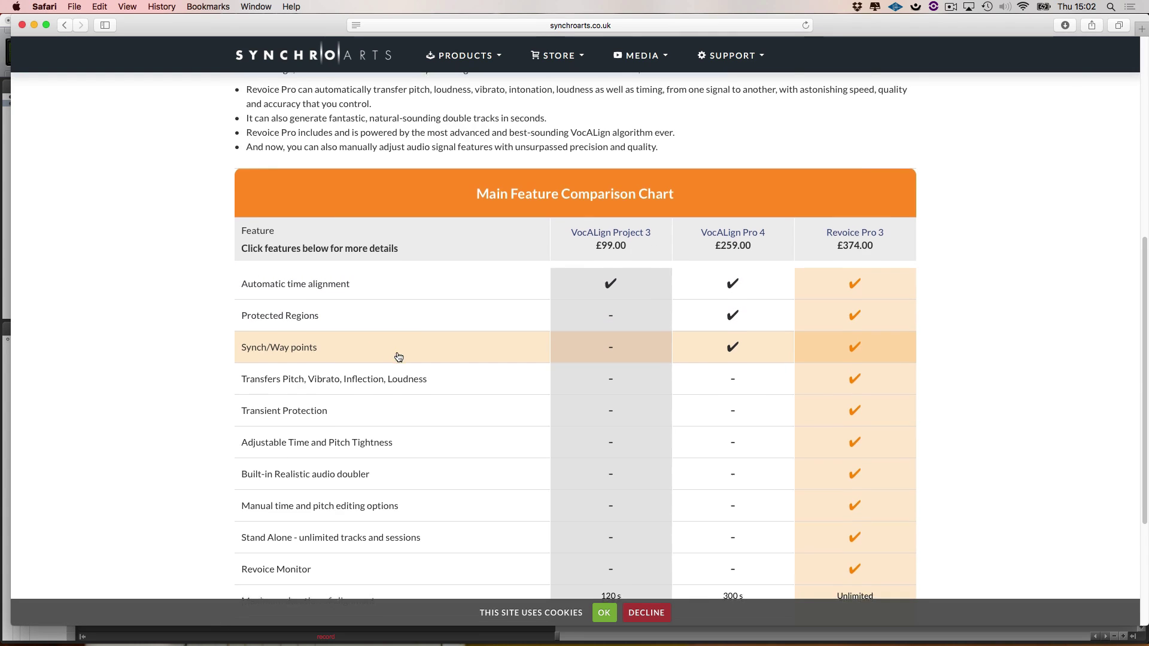
{"action": "scroll", "coordinate": [400, 358], "scroll_direction": "down", "scroll_amount": 5}
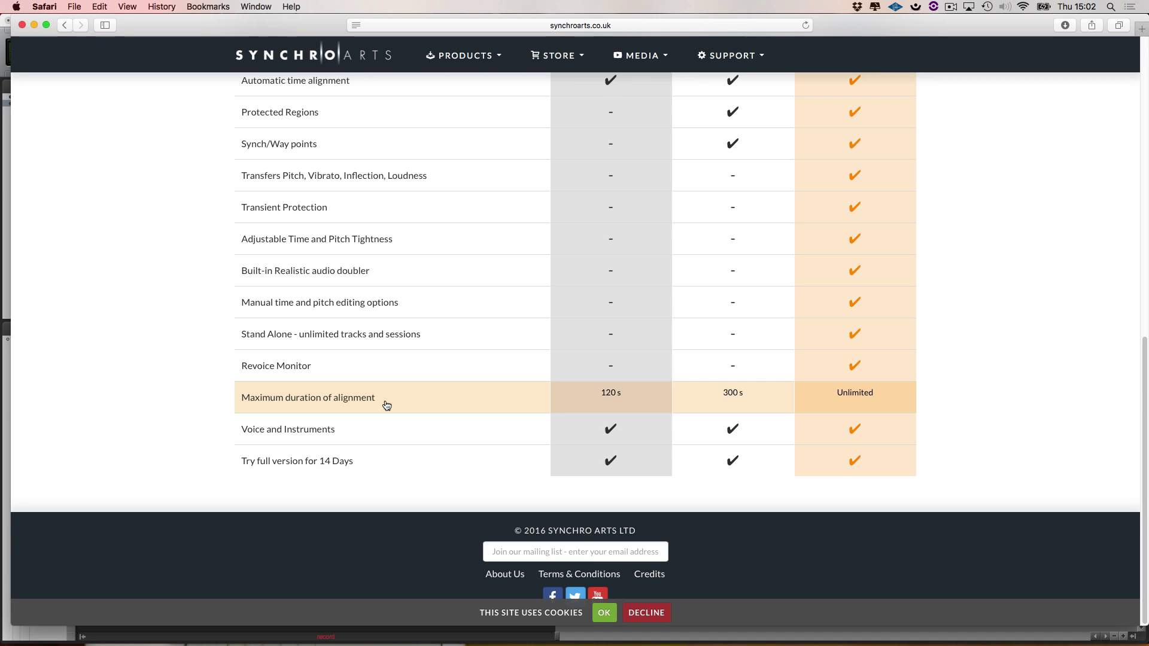
{"action": "scroll", "coordinate": [765, 417], "scroll_direction": "up", "scroll_amount": 15}
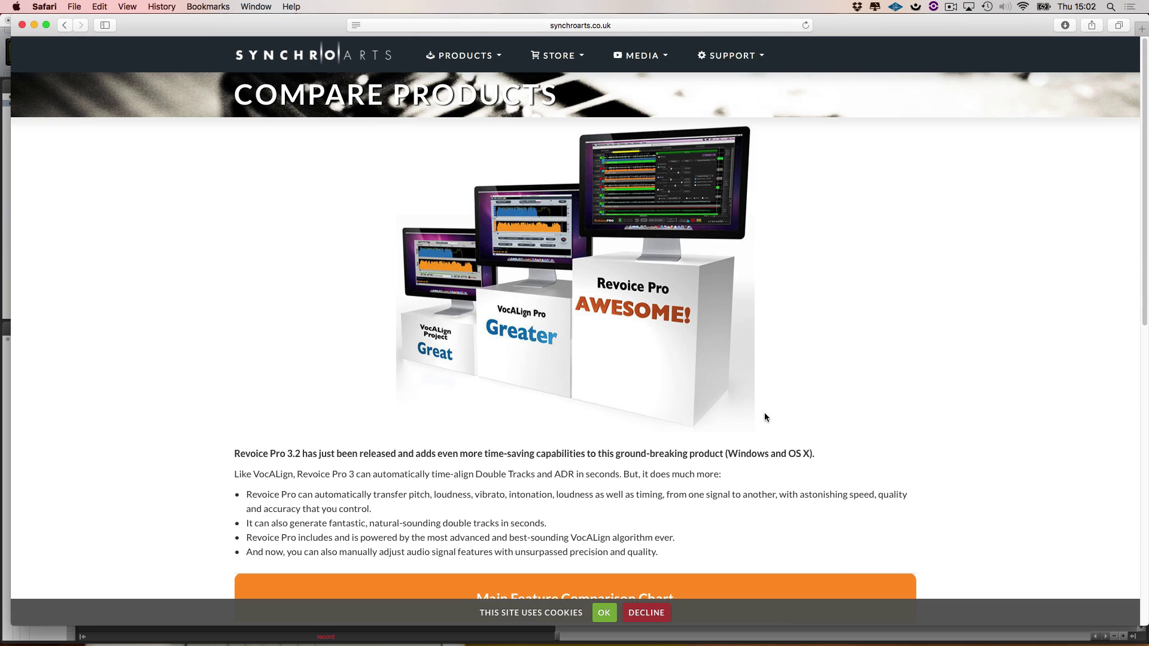
{"action": "scroll", "coordinate": [766, 413], "scroll_direction": "down", "scroll_amount": 10}
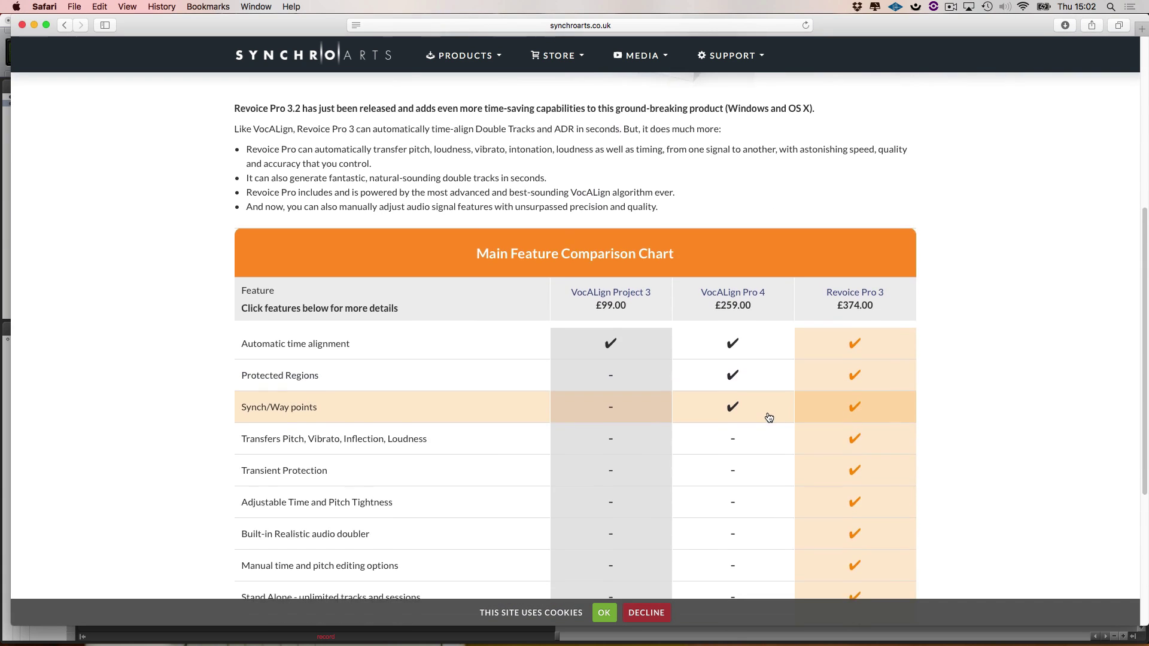
{"action": "scroll", "coordinate": [770, 414], "scroll_direction": "down", "scroll_amount": 4}
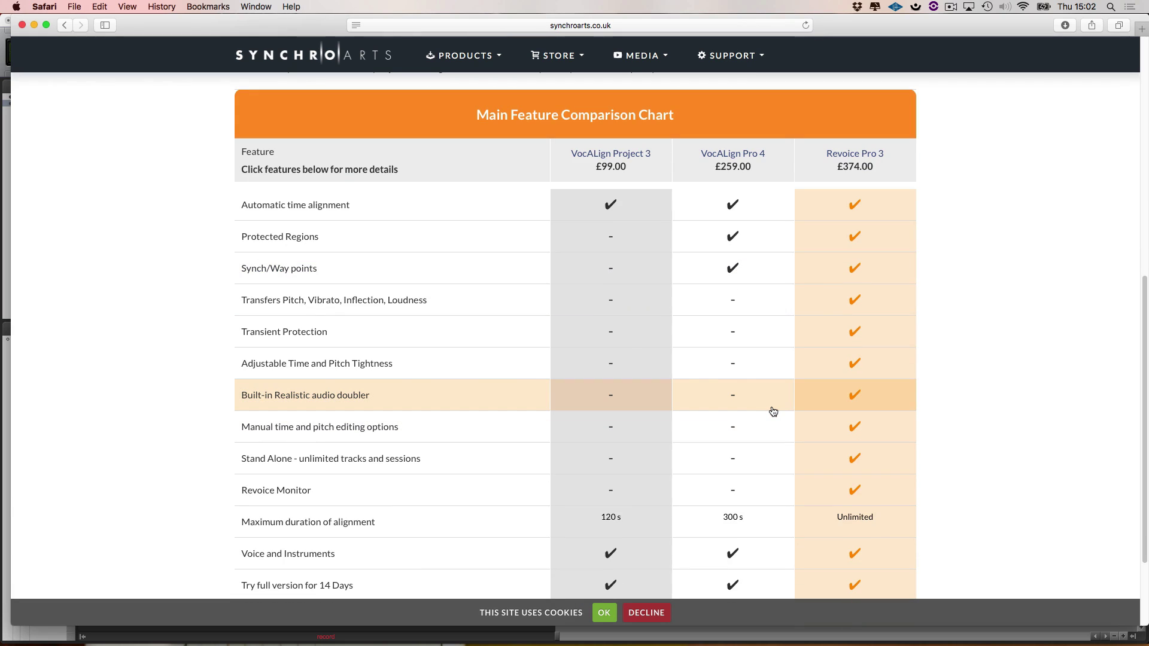
Return to Studio One and play the unaligned Bridge vocals, then replay them from bar 10.
{"action": "key", "text": "super+Tab"}
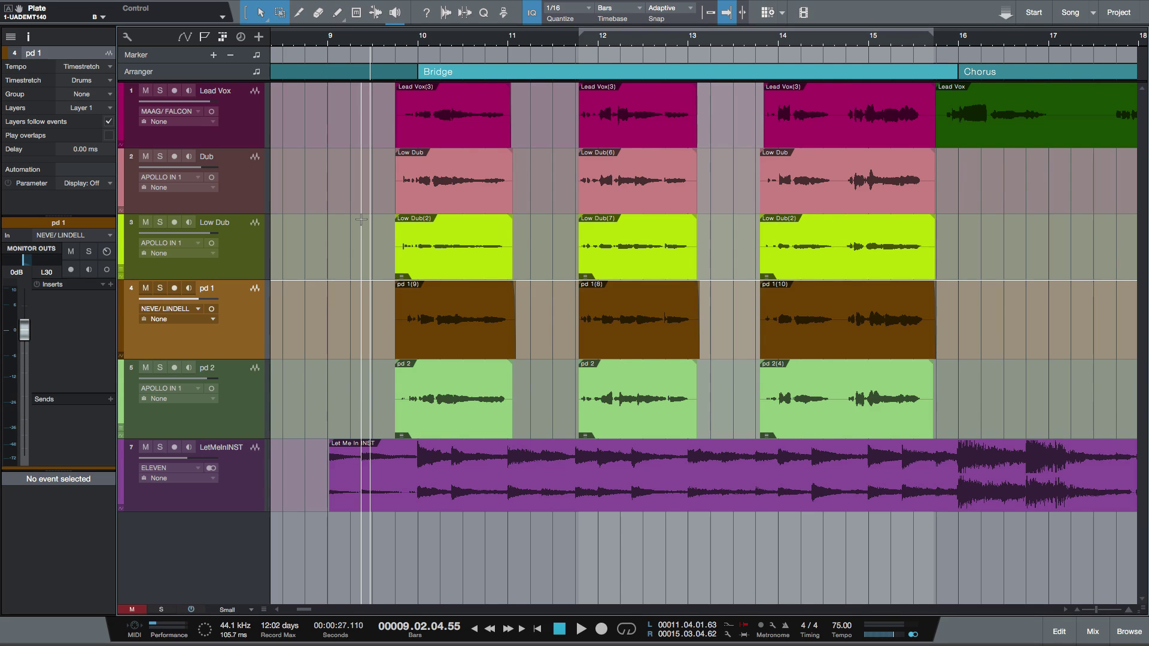
{"action": "key", "text": "space"}
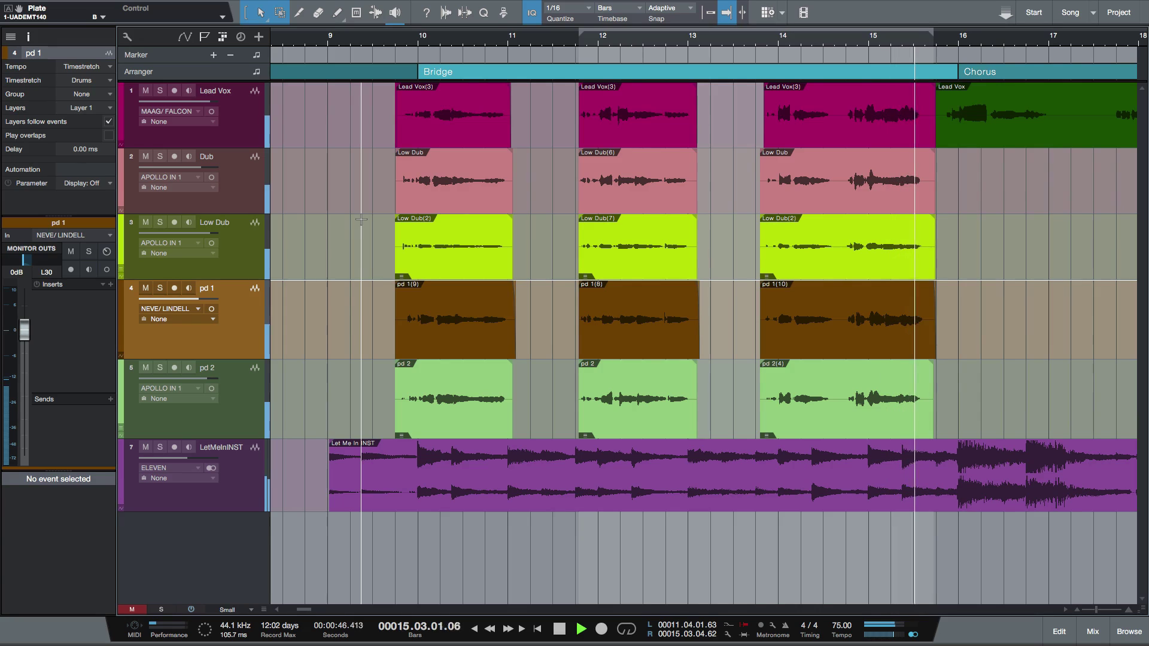
{"action": "key", "text": "space"}
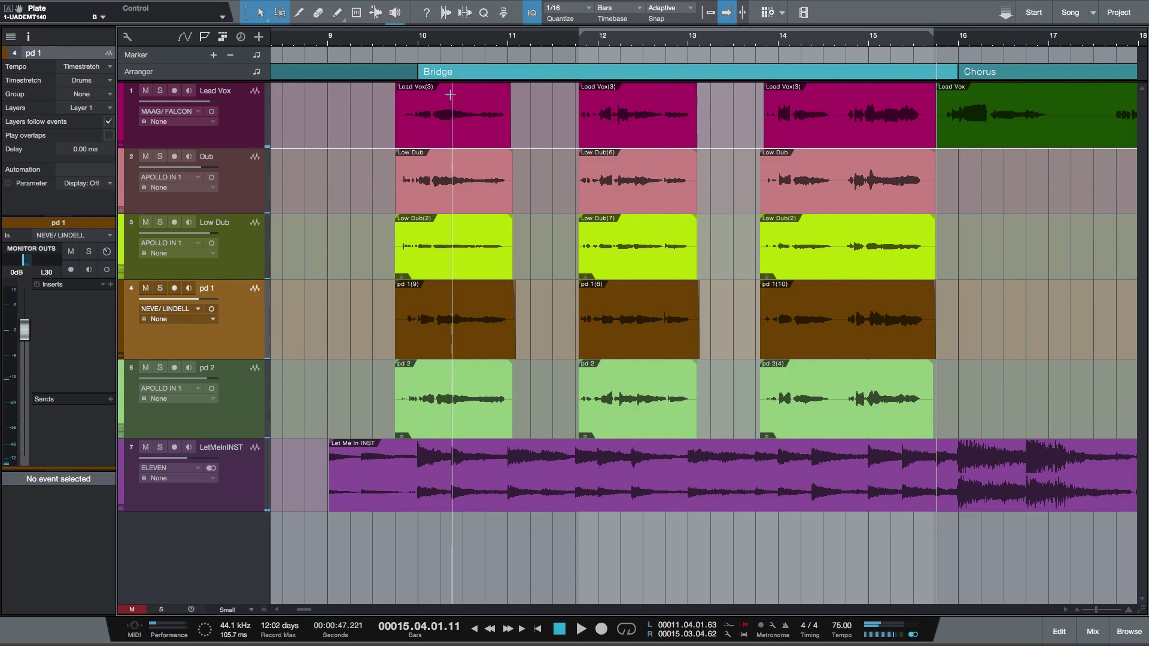
{"action": "left_click", "coordinate": [394, 41]}
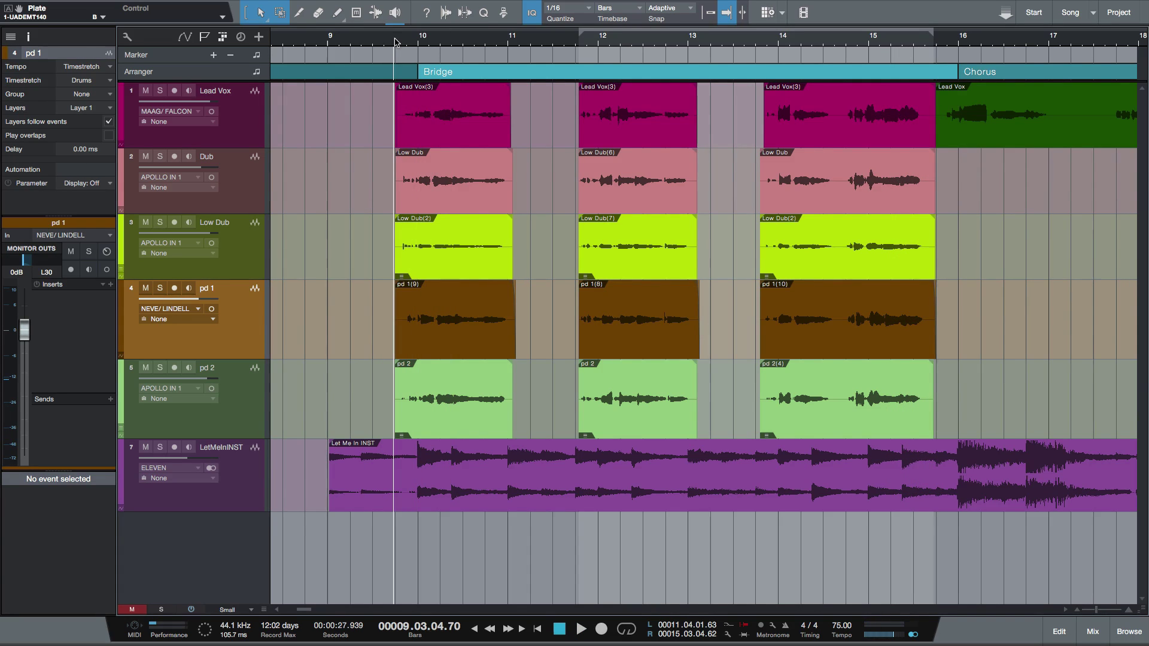
{"action": "key", "text": "space"}
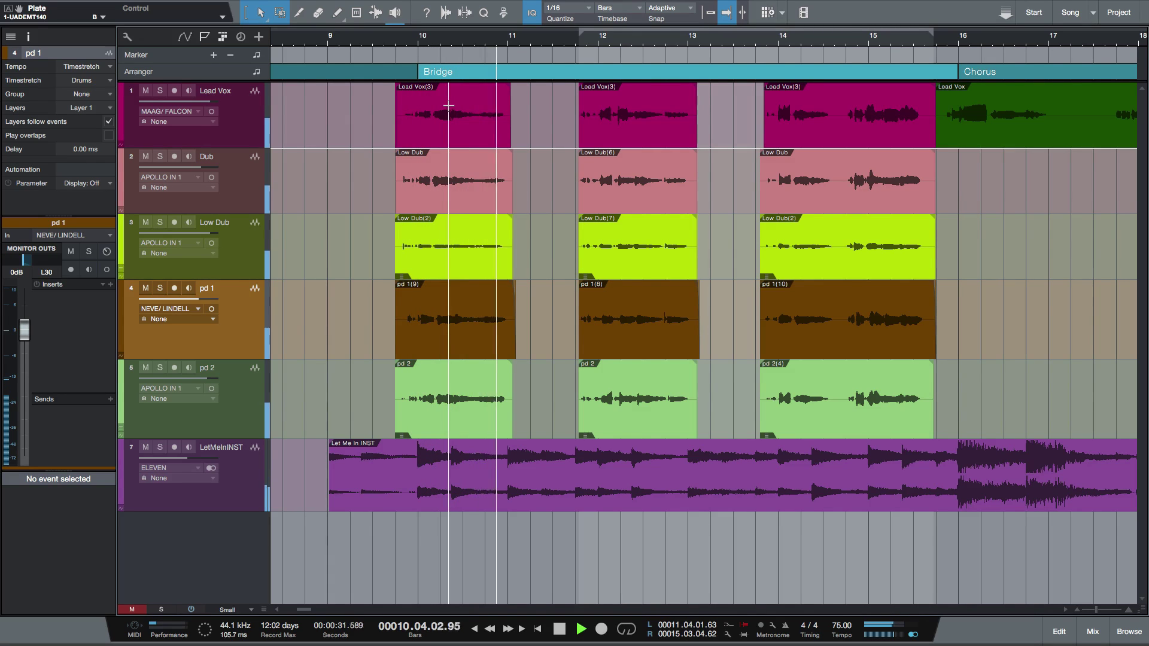
{"action": "key", "text": "space"}
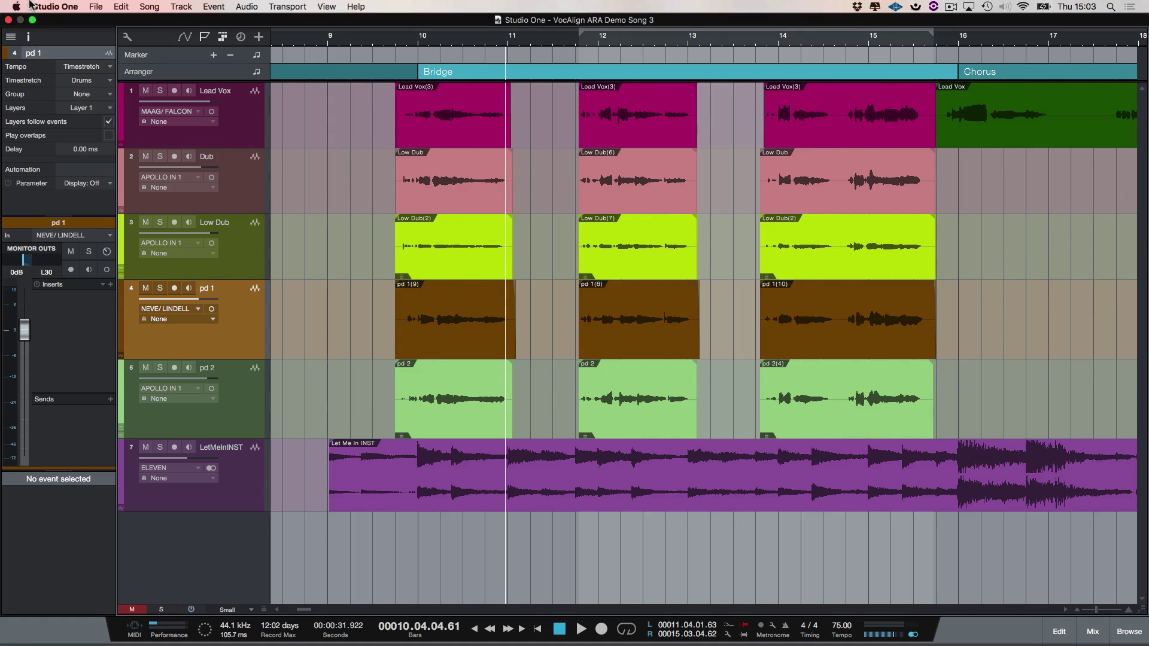
{"action": "left_click", "coordinate": [46, 7]}
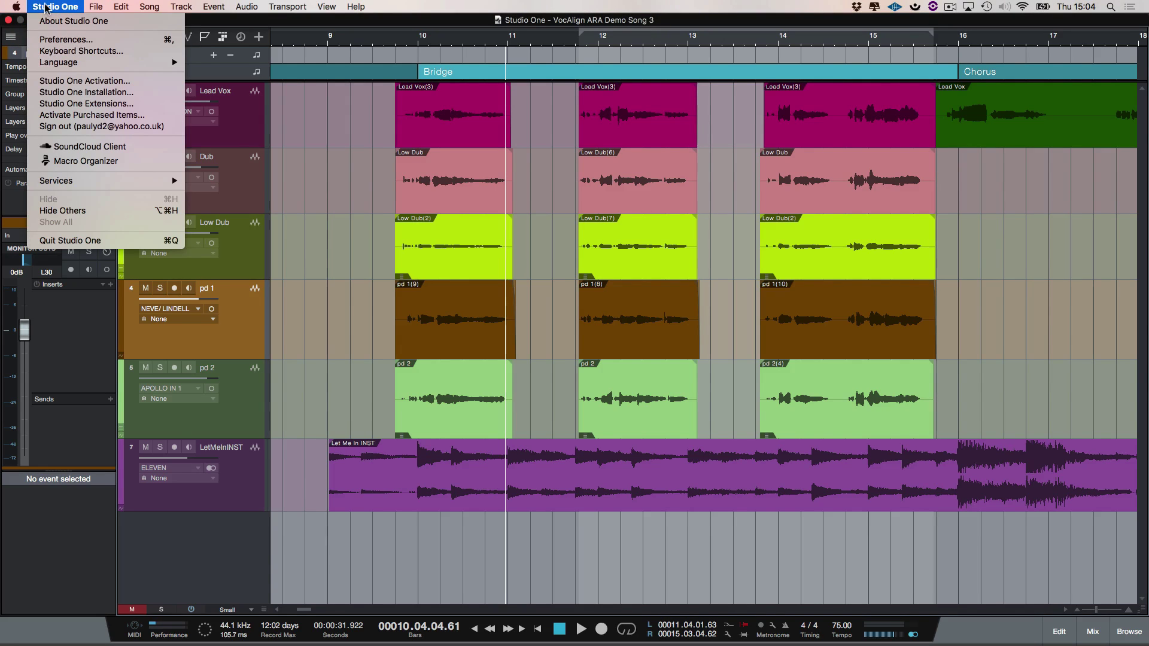
{"action": "left_click", "coordinate": [81, 51]}
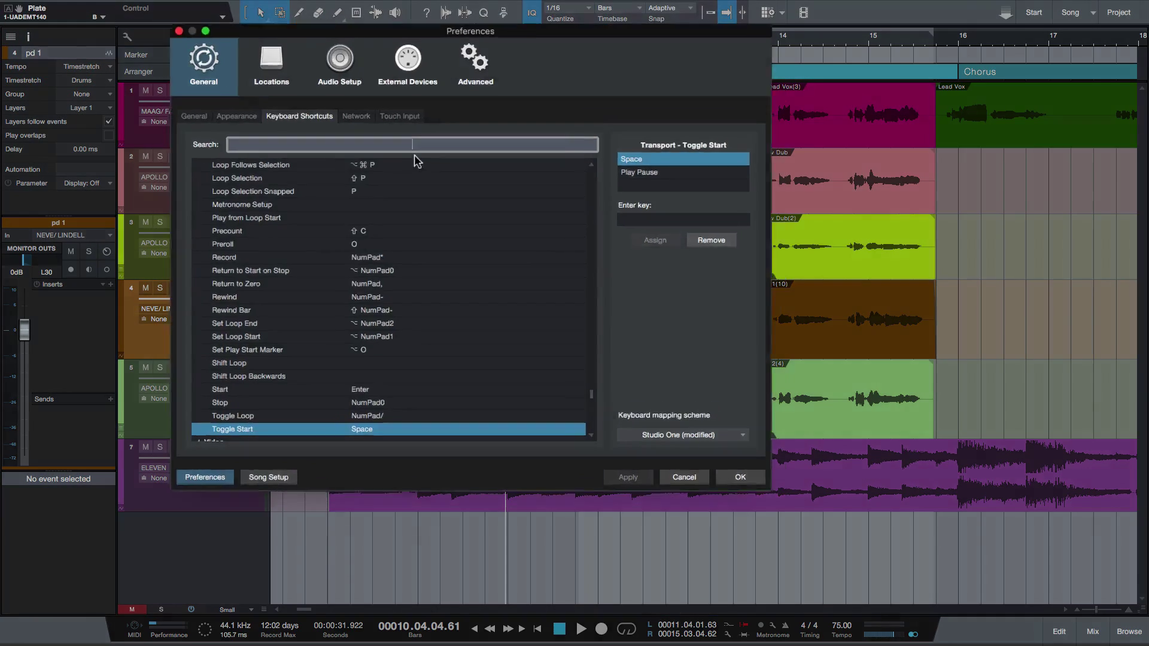
{"action": "type", "text": "vo"}
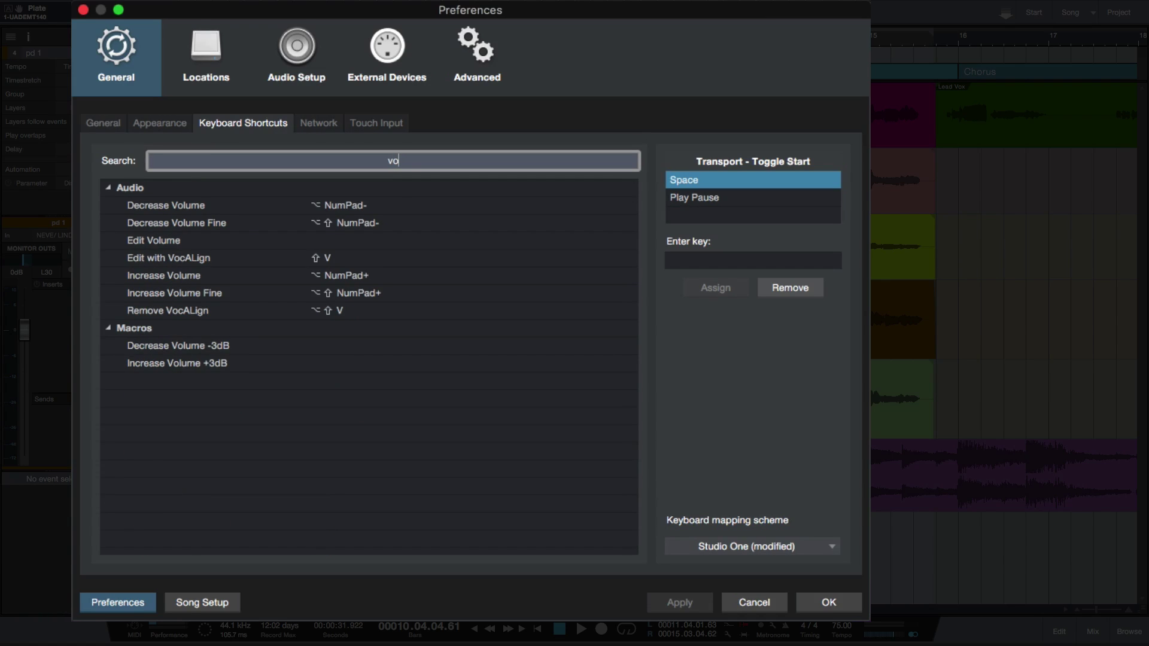
{"action": "type", "text": "c"}
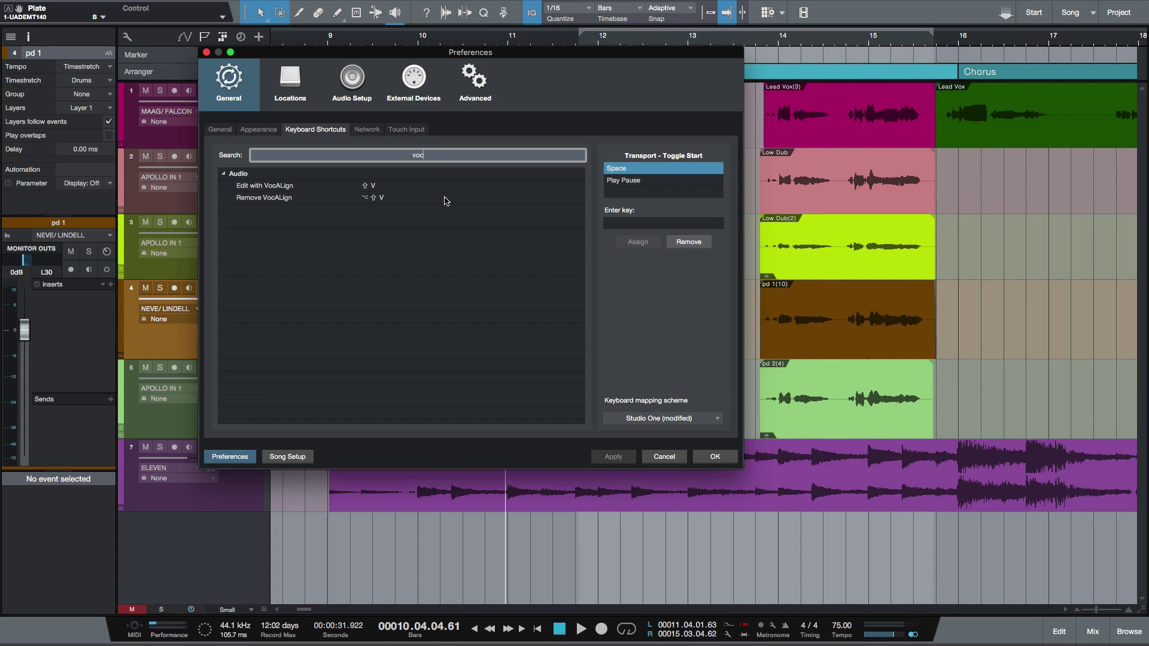
{"action": "left_click", "coordinate": [664, 456]}
Select the Bridge events on tracks 1–5 and open them in VocALign with Shift+V.
{"action": "left_click_drag", "start_coordinate": [359, 138], "coordinate": [888, 372]}
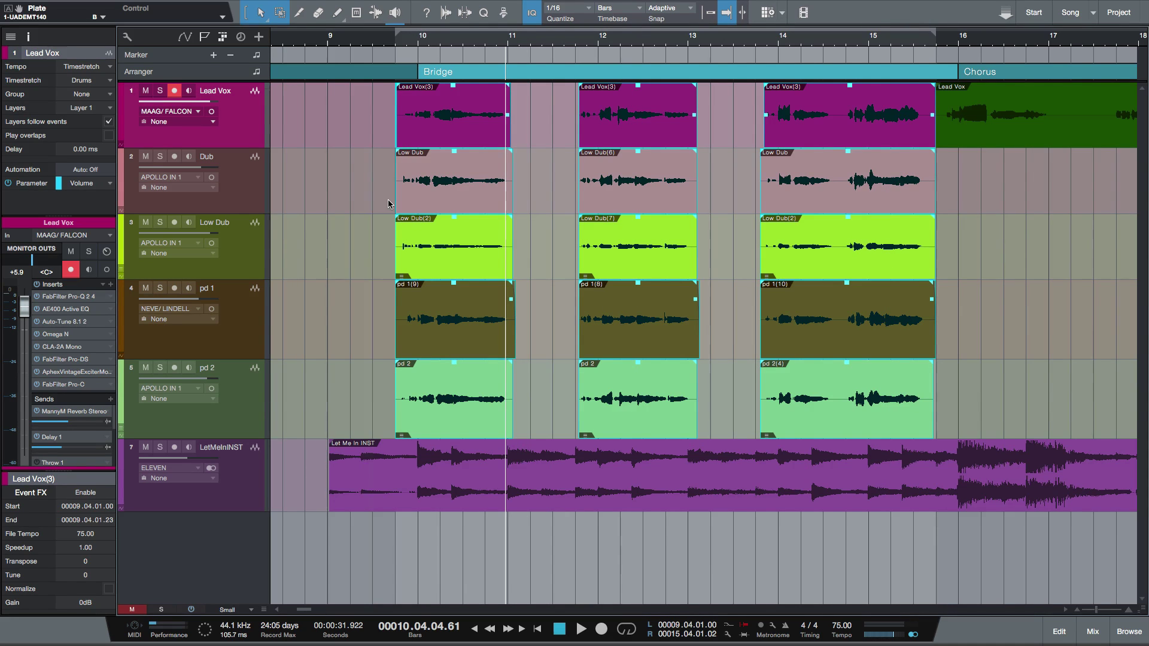
{"action": "key", "text": "shift+v"}
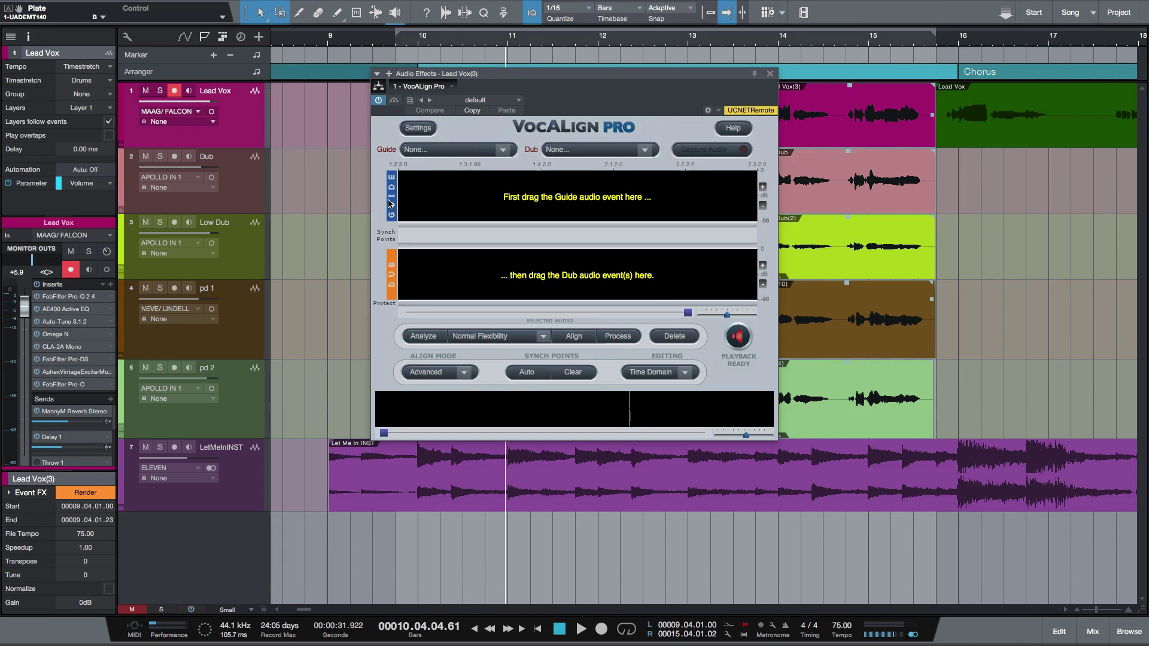
Move the VocALign window left and zoom out the arrangement to uncover the events.
{"action": "left_click_drag", "start_coordinate": [617, 73], "coordinate": [344, 82]}
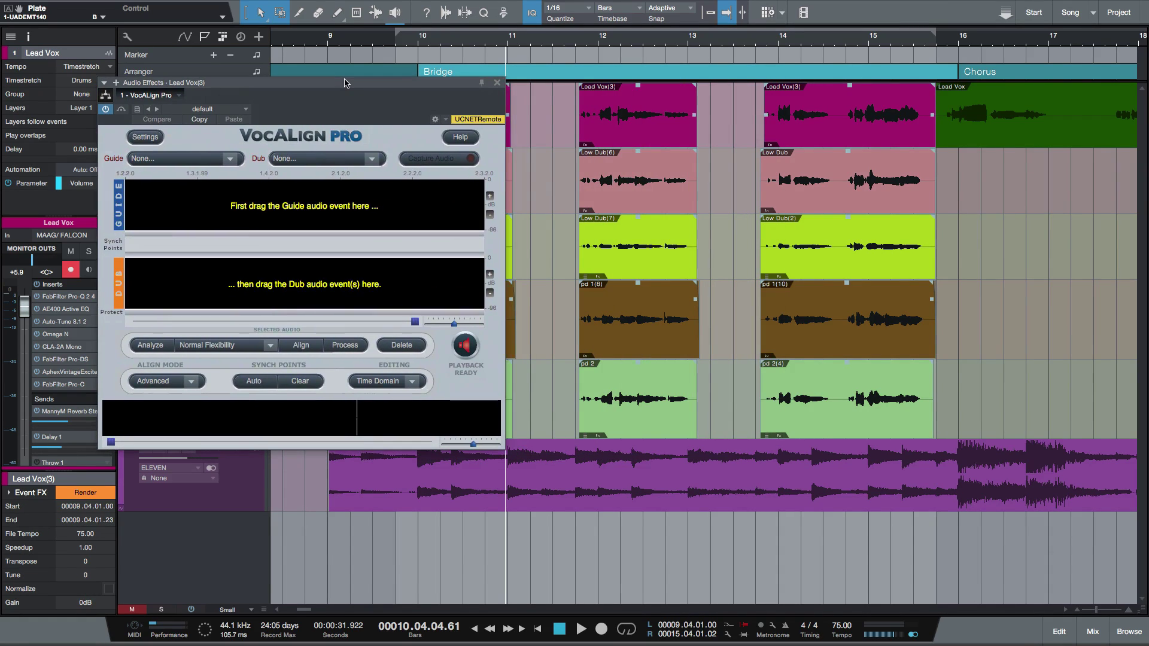
{"action": "key", "text": "w"}
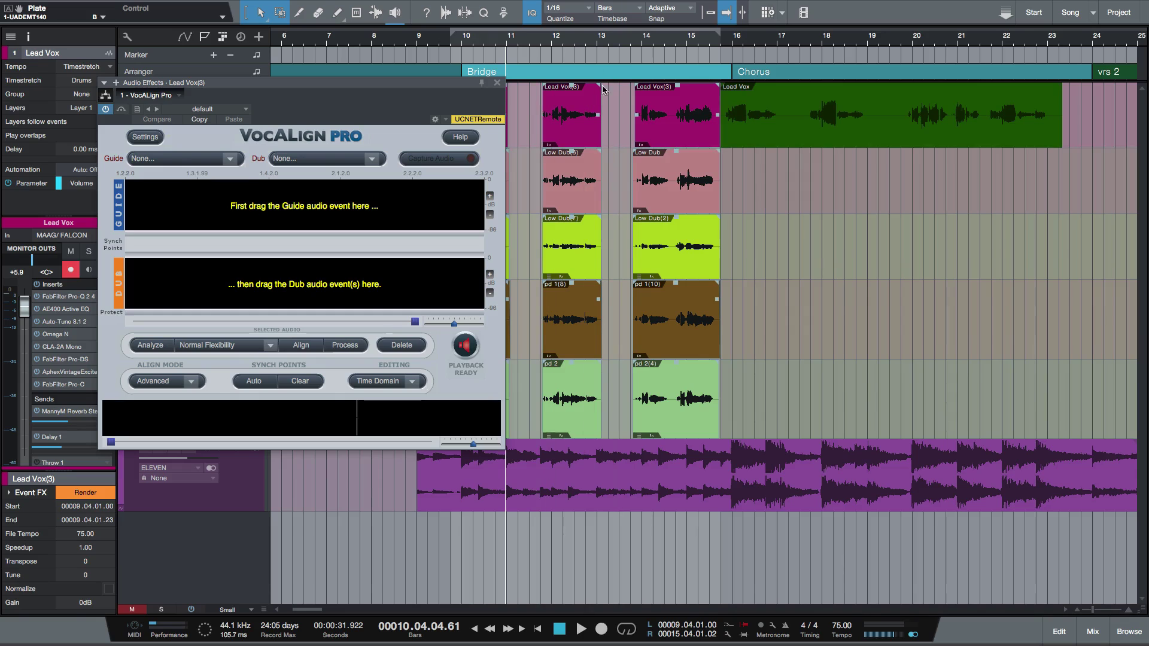
{"action": "scroll", "coordinate": [526, 132], "scroll_direction": "left", "scroll_amount": 3}
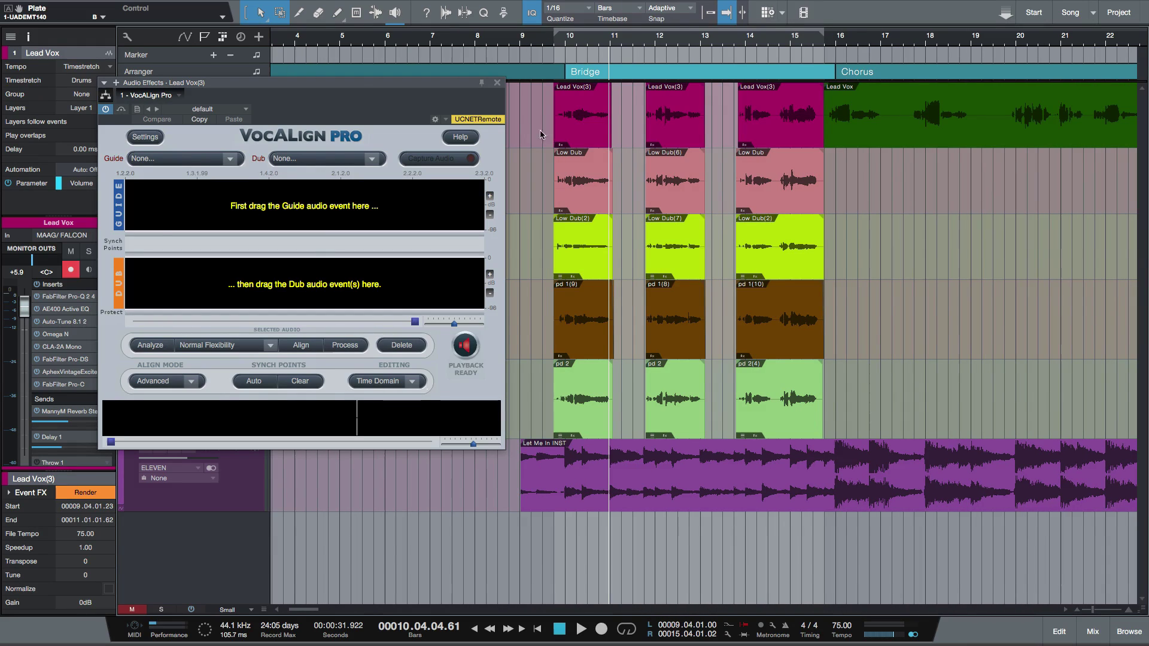
Load Lead Vox(3) as the Guide and the bar-10 dub events as the Dub.
{"action": "left_click_drag", "start_coordinate": [584, 137], "coordinate": [302, 209]}
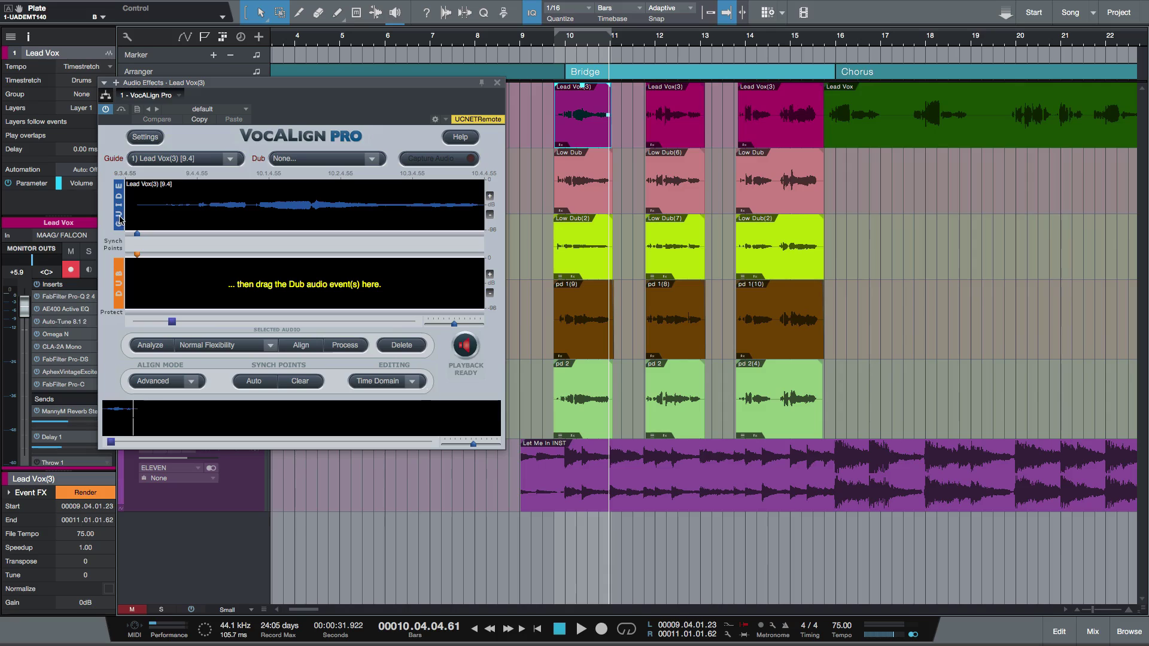
{"action": "left_click_drag", "start_coordinate": [535, 147], "coordinate": [603, 389]}
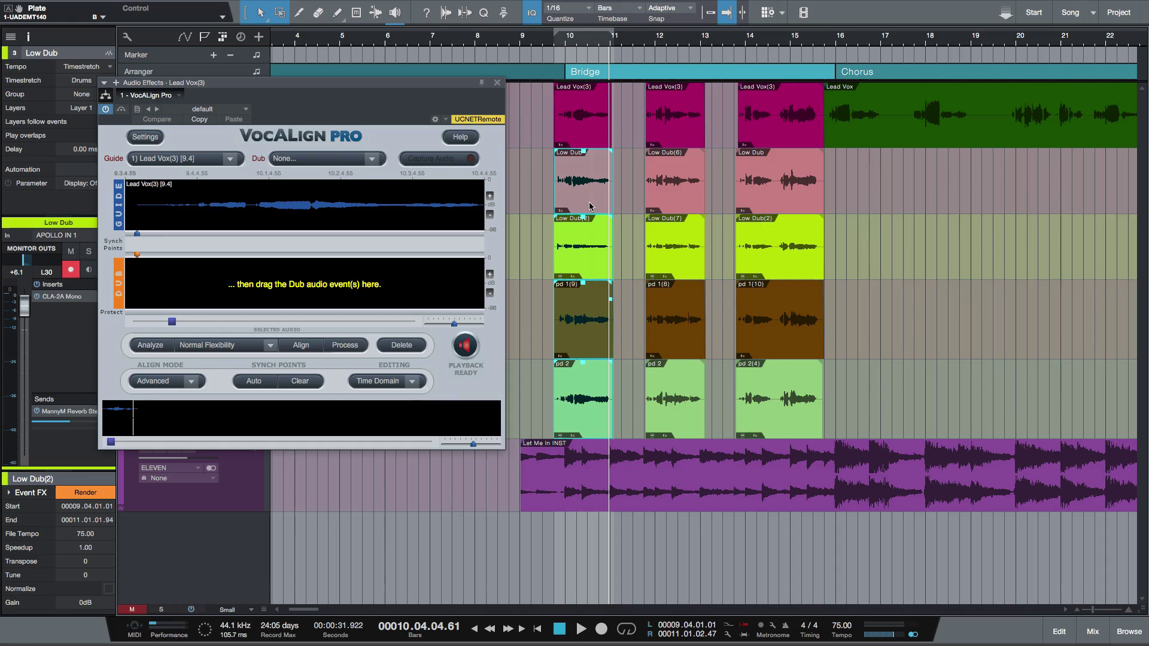
{"action": "left_click_drag", "start_coordinate": [589, 206], "coordinate": [257, 284]}
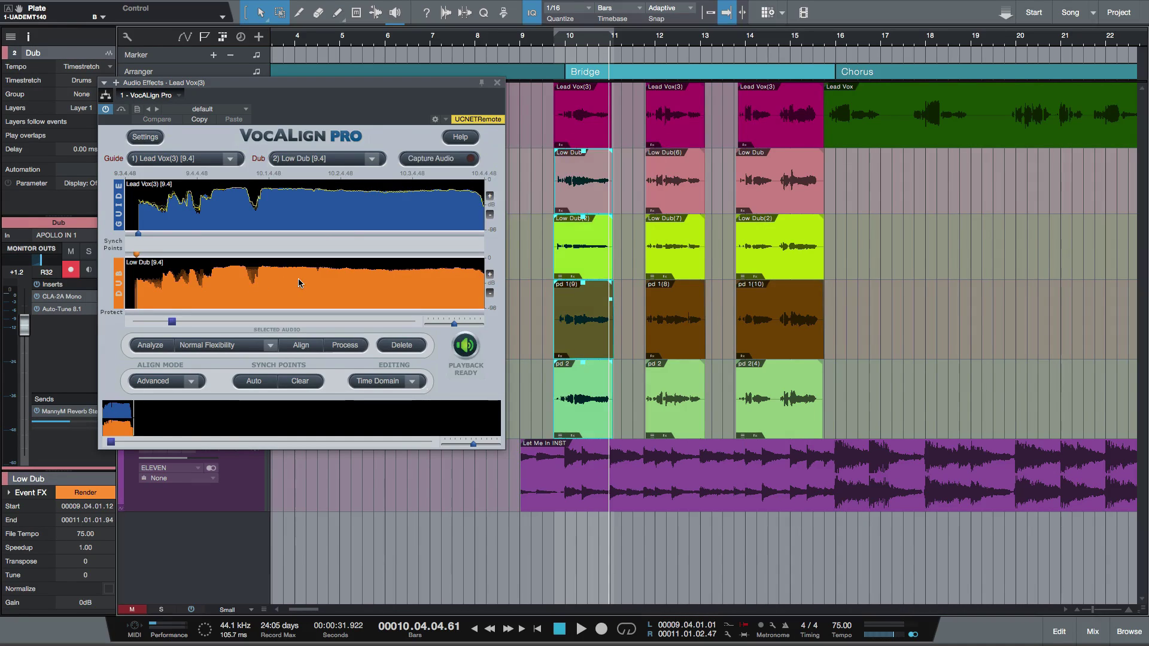
Play from just before bar 10 to capture and audition the aligned Low Dub.
{"action": "left_click", "coordinate": [555, 44]}
{"action": "key", "text": "space"}
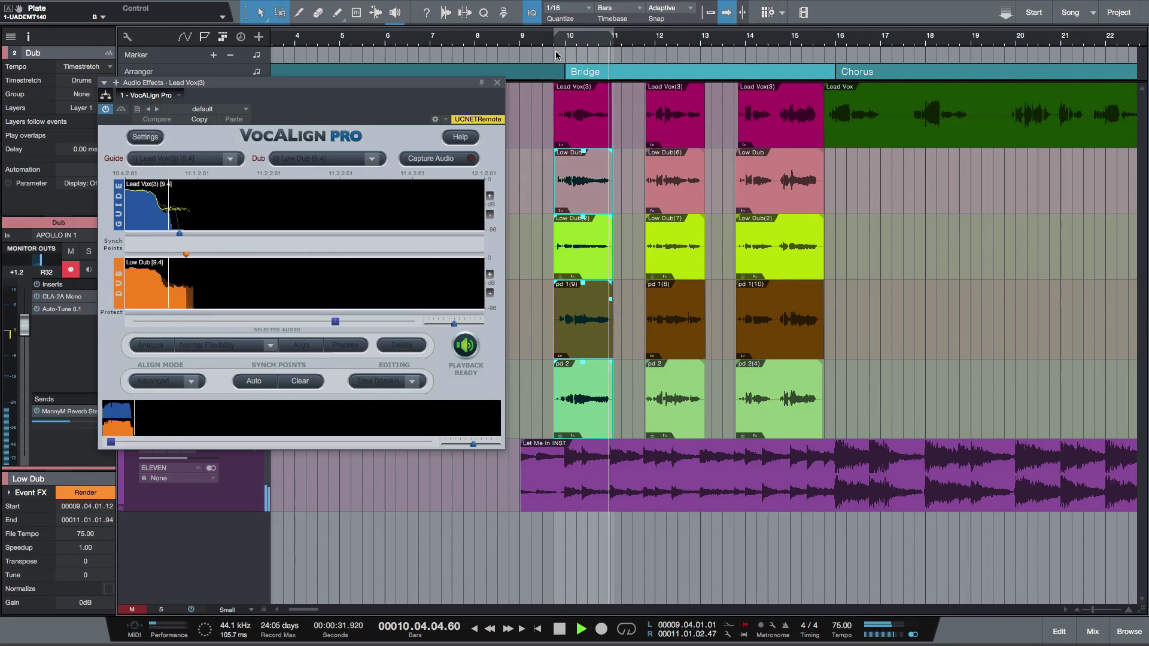
{"action": "key", "text": "space"}
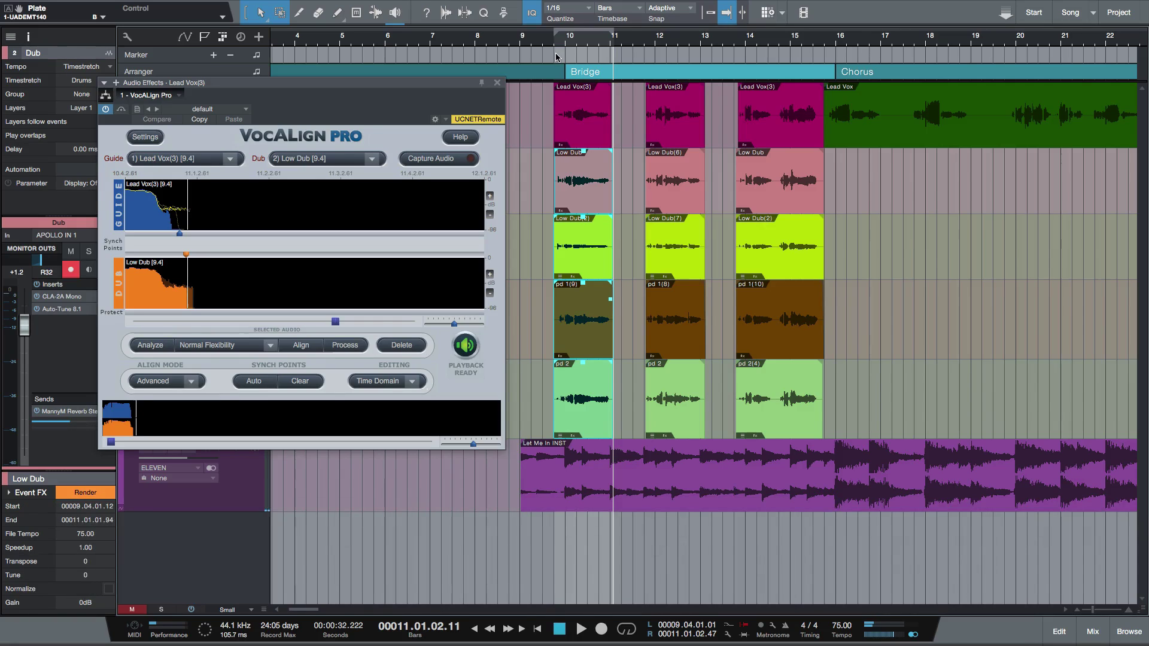
Commit the Low Dub alignment with ⌥⇧V, replay bar 10, and send all bar-10 dubs to VocALign.
{"action": "key", "text": "alt+shift"}
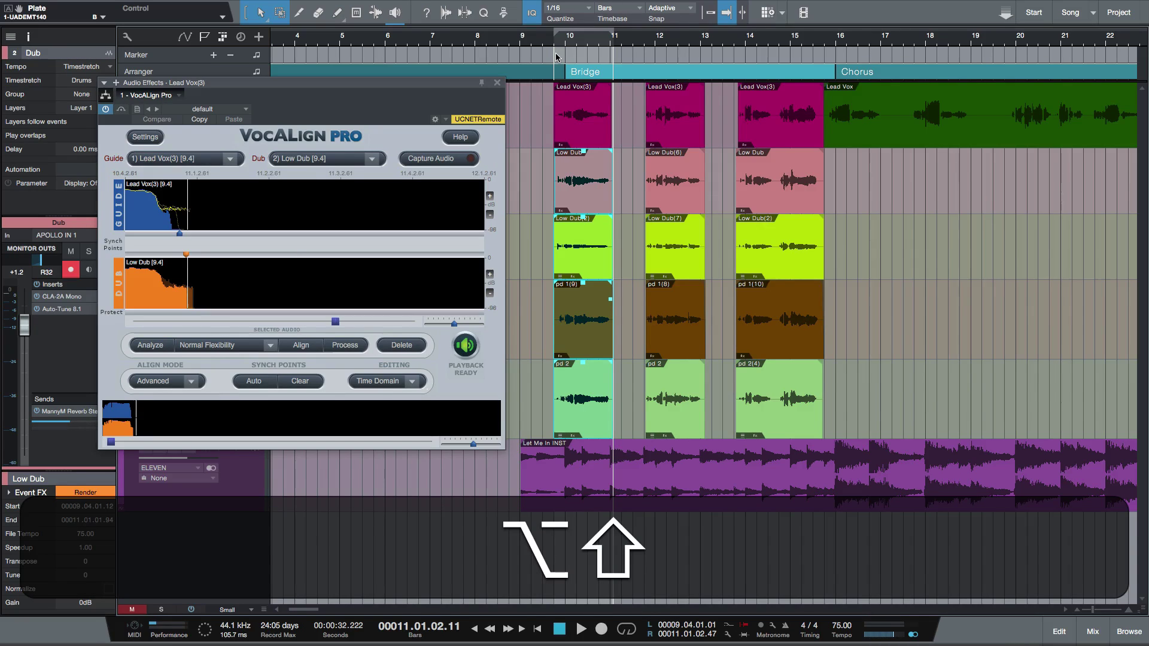
{"action": "key", "text": "alt+shift+v"}
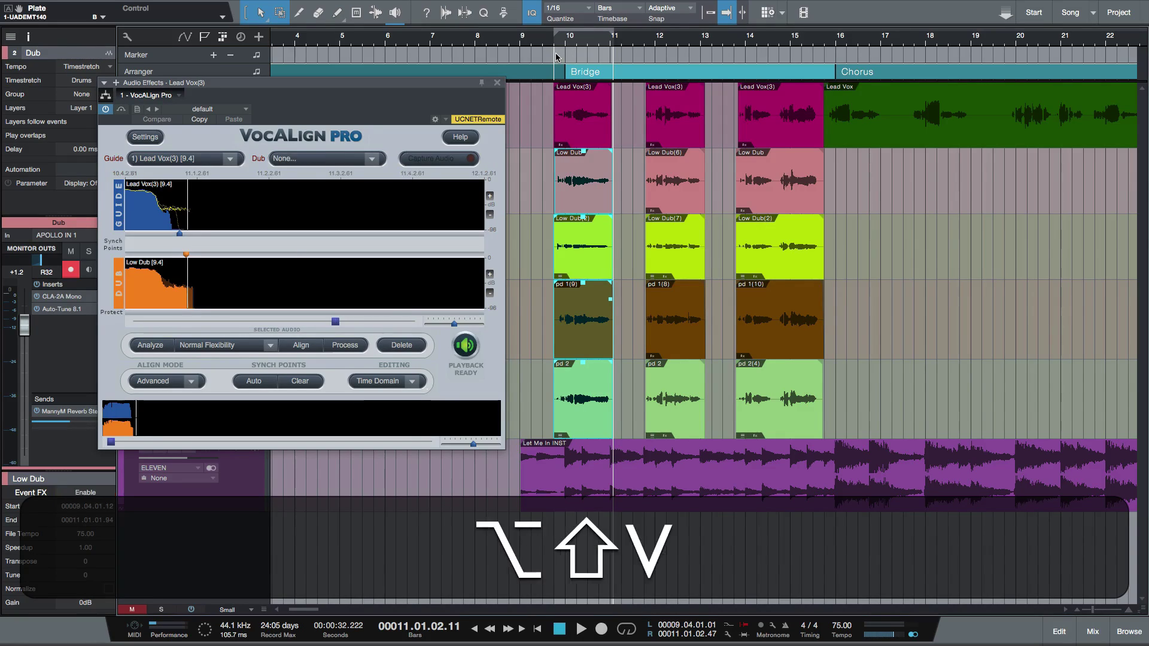
{"action": "left_click", "coordinate": [553, 43]}
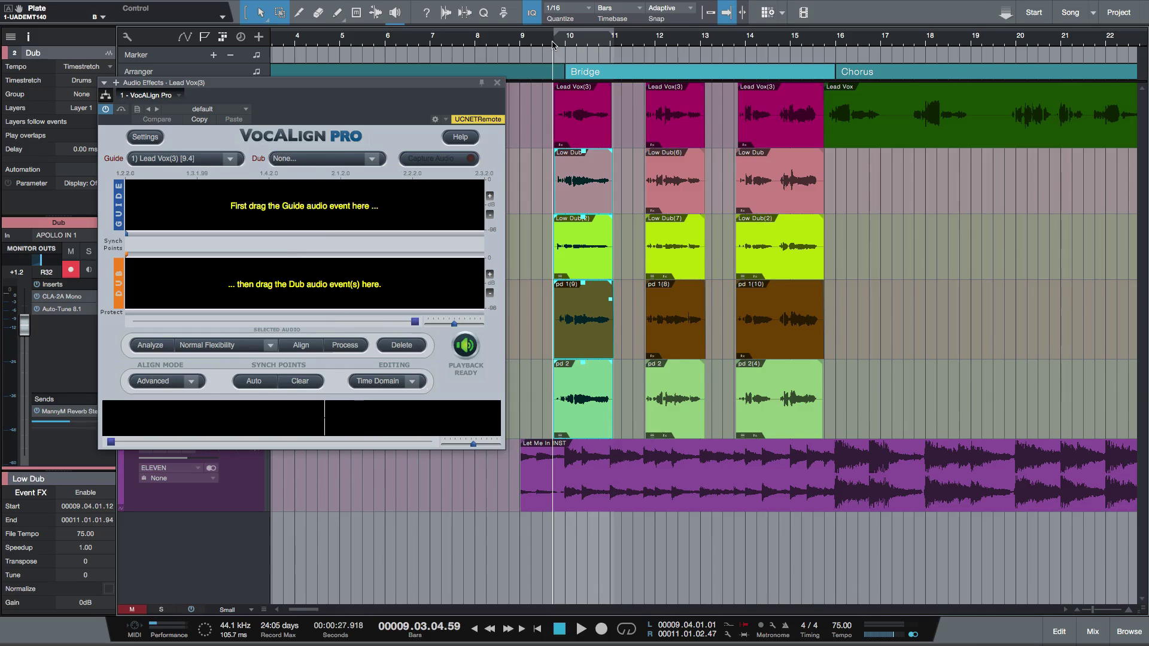
{"action": "key", "text": "space"}
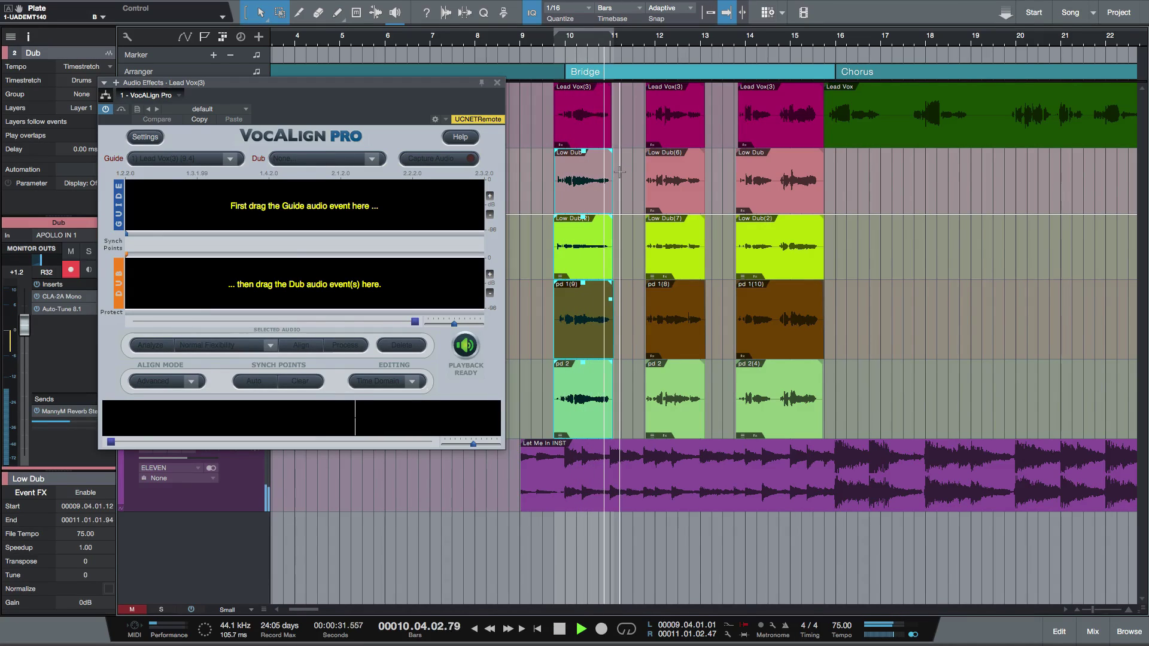
{"action": "key", "text": "space"}
{"action": "left_click_drag", "start_coordinate": [535, 131], "coordinate": [596, 376]}
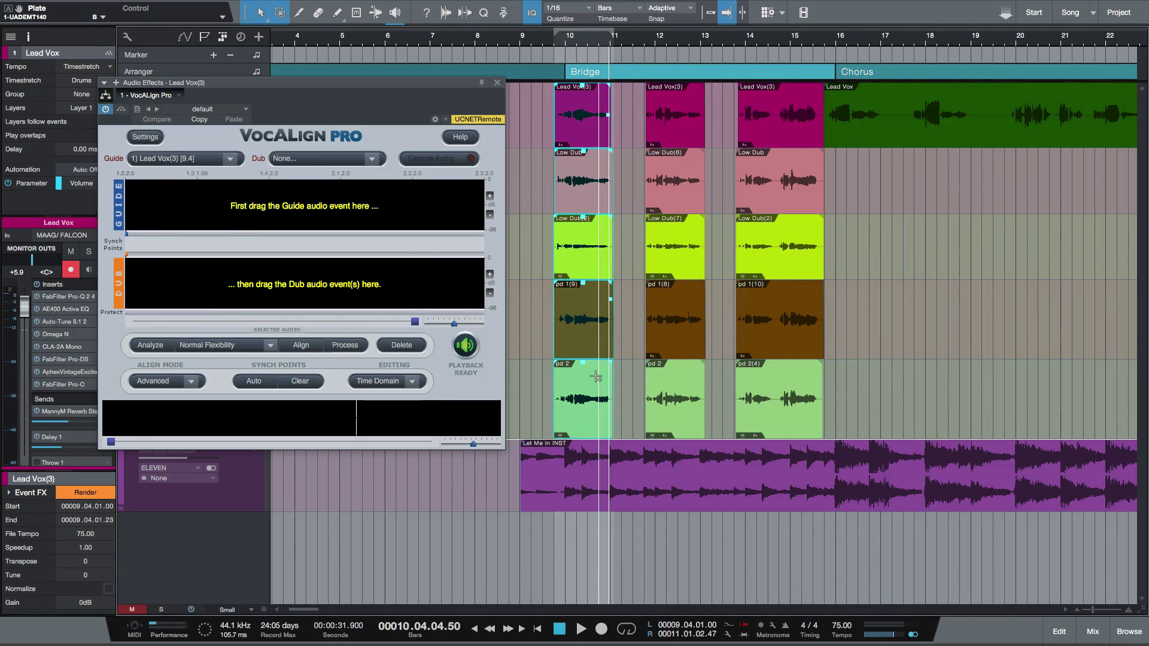
{"action": "key", "text": "space"}
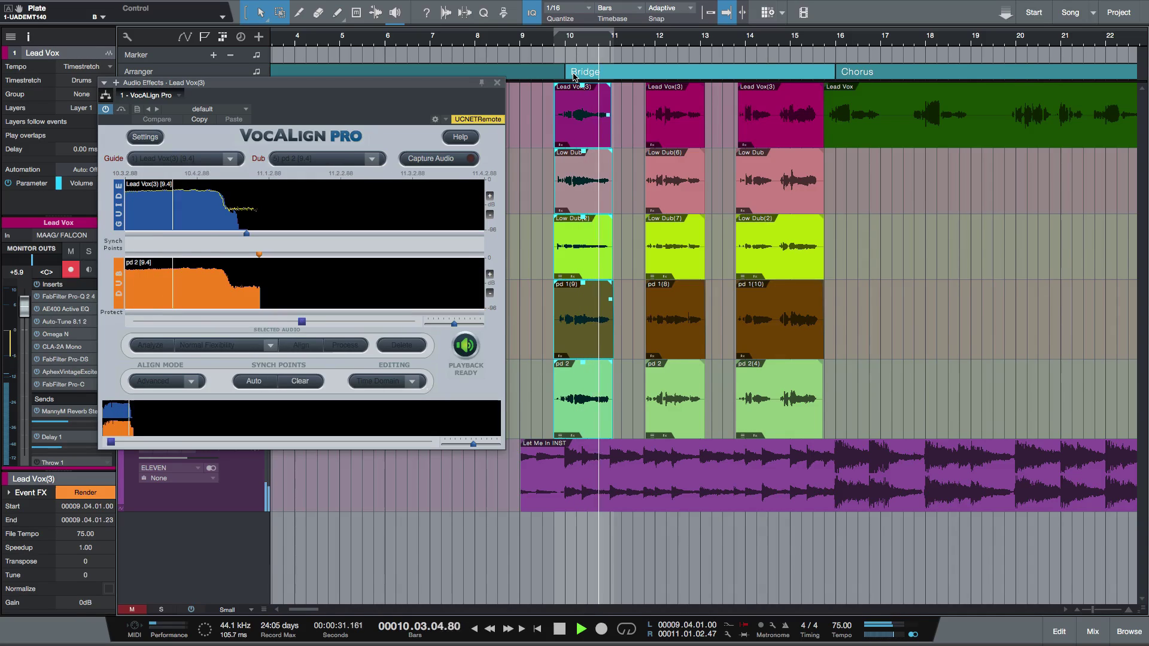
Select the bar-12 Lead Vox(3) event and the four bar-12 dub events for alignment.
{"action": "key", "text": "space"}
{"action": "left_click", "coordinate": [668, 131]}
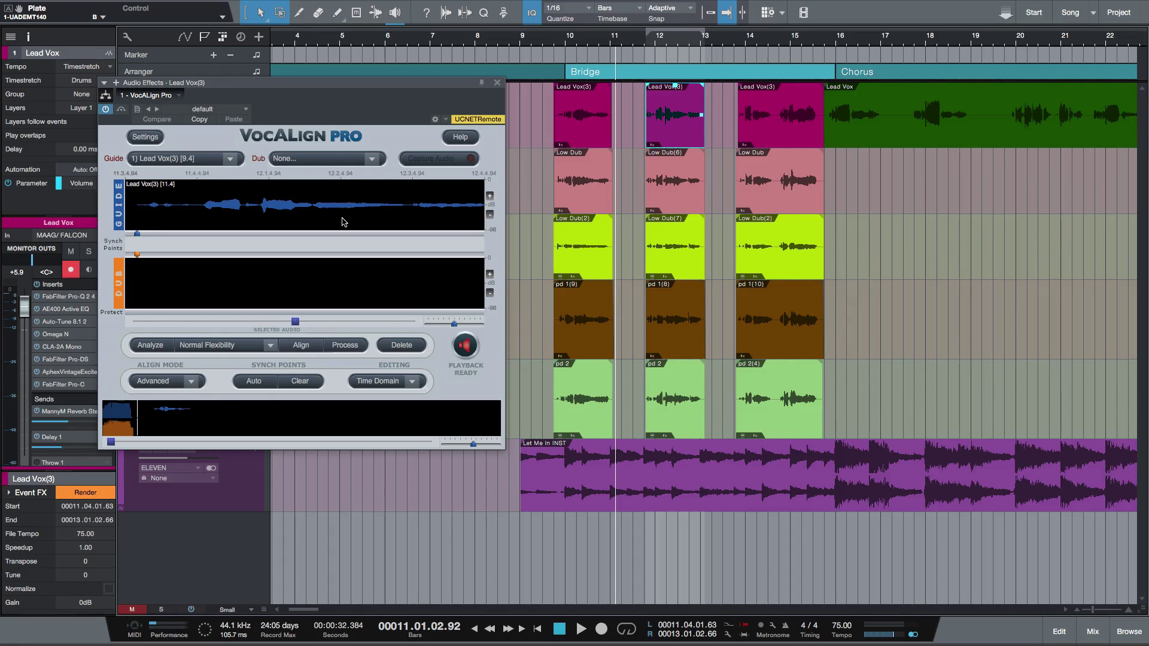
{"action": "left_click_drag", "start_coordinate": [631, 151], "coordinate": [691, 419]}
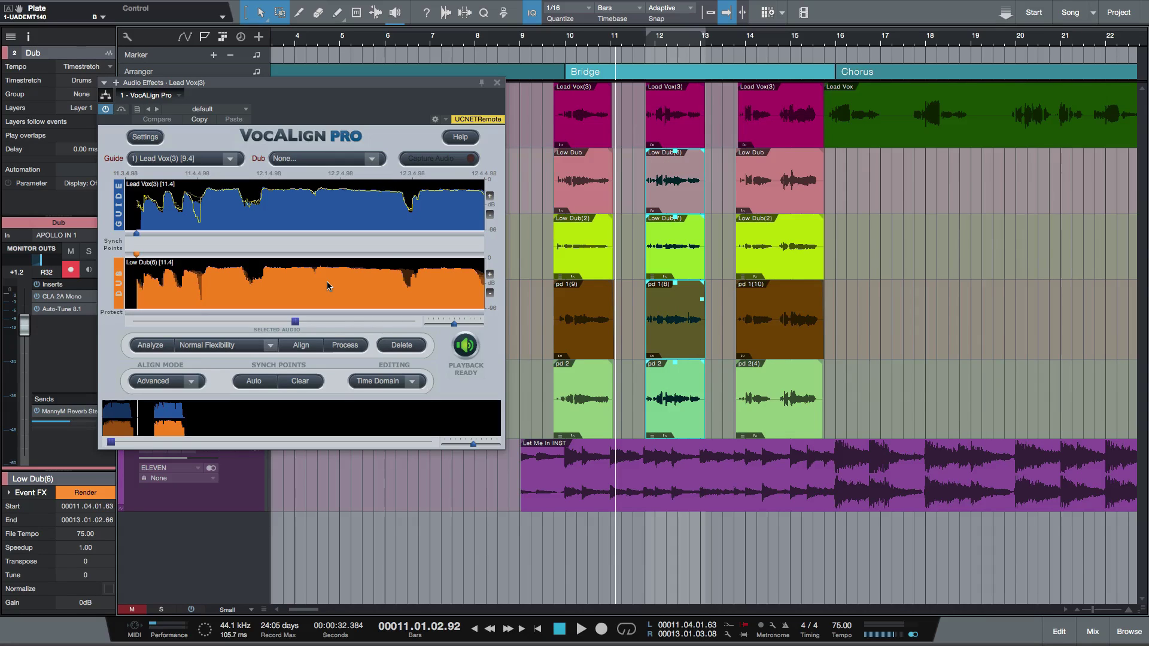
Audition the bar-12 alignment from just before bar 12, then place the playhead near bar 13.4.
{"action": "left_click", "coordinate": [640, 44]}
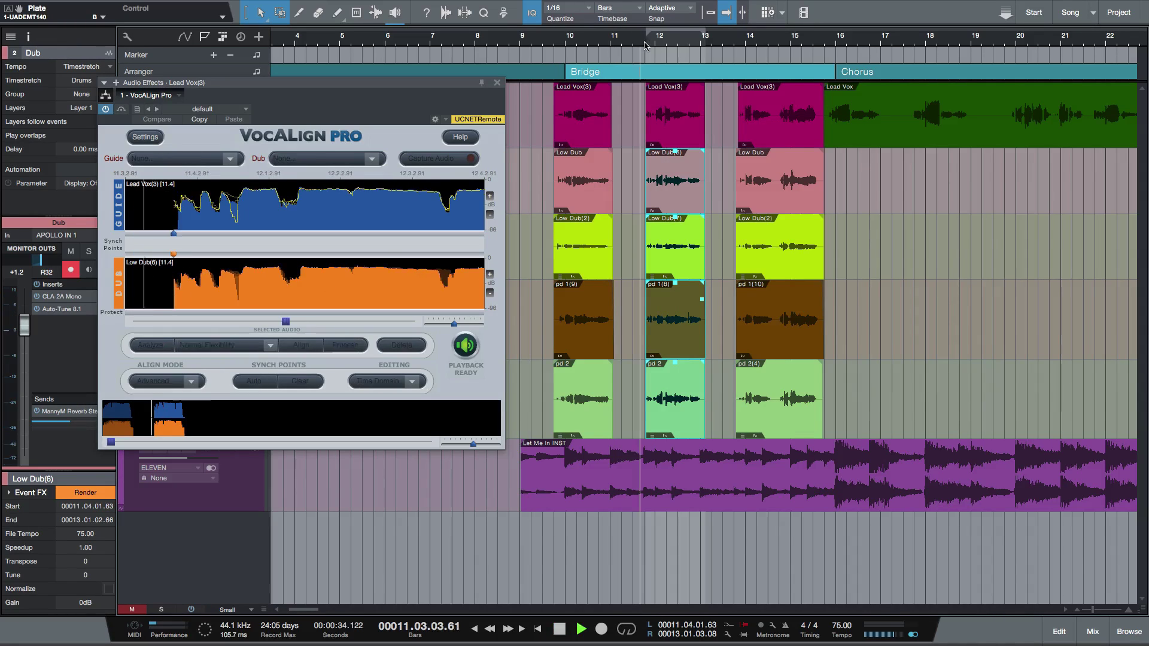
{"action": "key", "text": "space"}
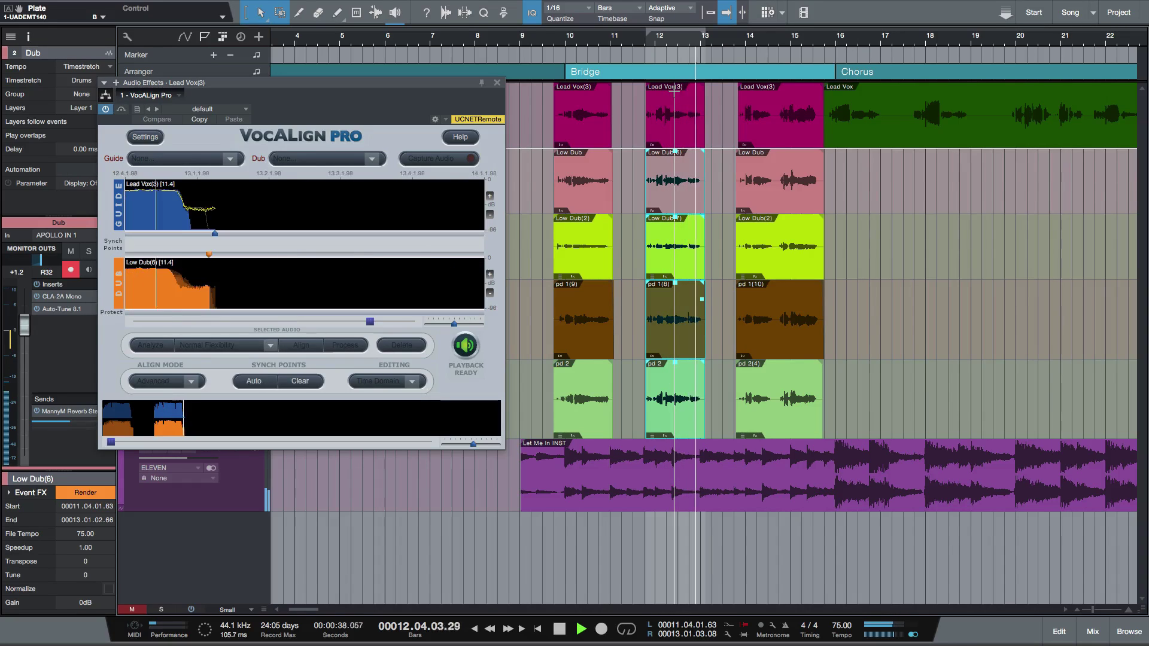
{"action": "key", "text": "space"}
{"action": "left_click", "coordinate": [737, 45]}
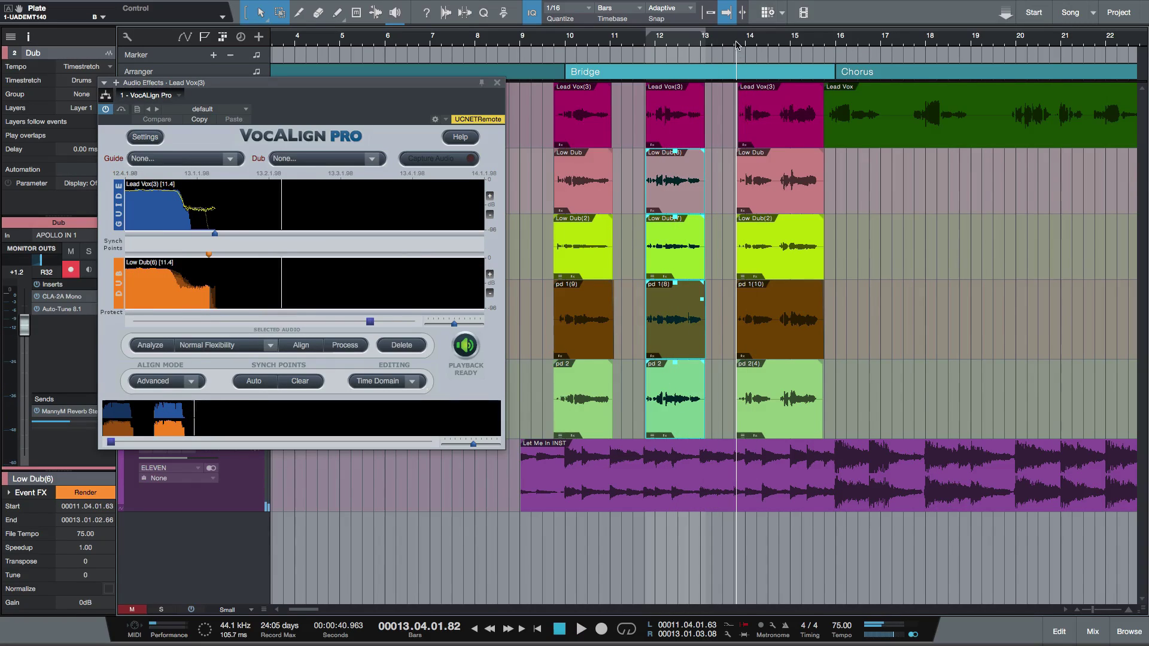
Play from bar 13.4, then load the bar-14 Lead Vox(3) event as the Guide.
{"action": "key", "text": "space"}
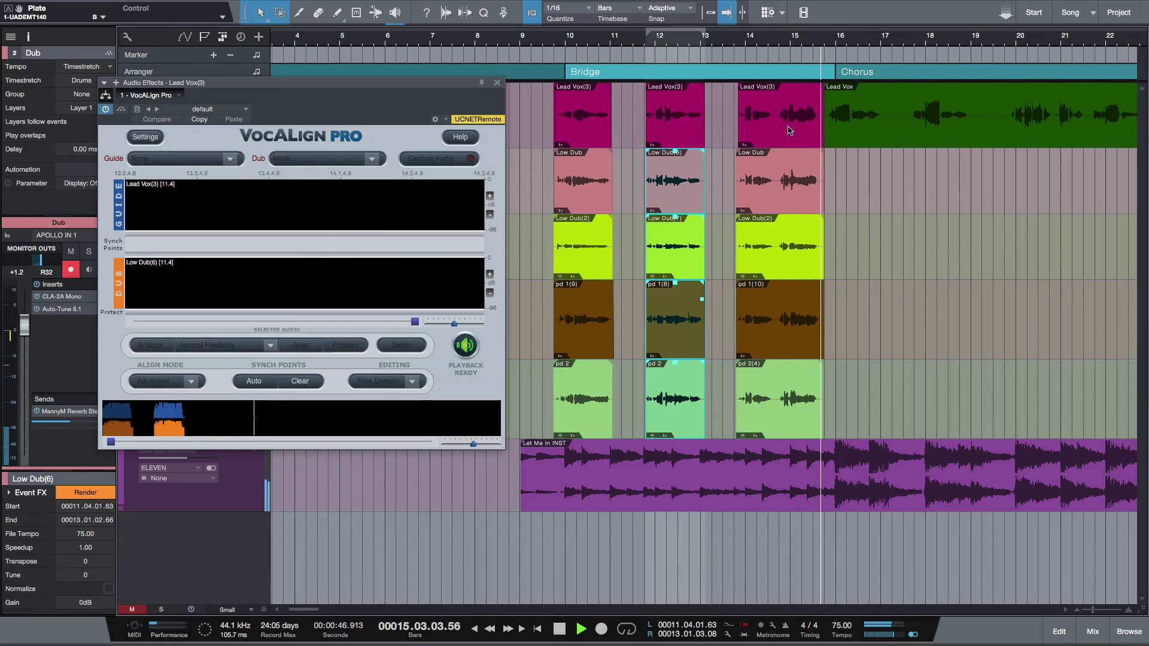
{"action": "key", "text": "space"}
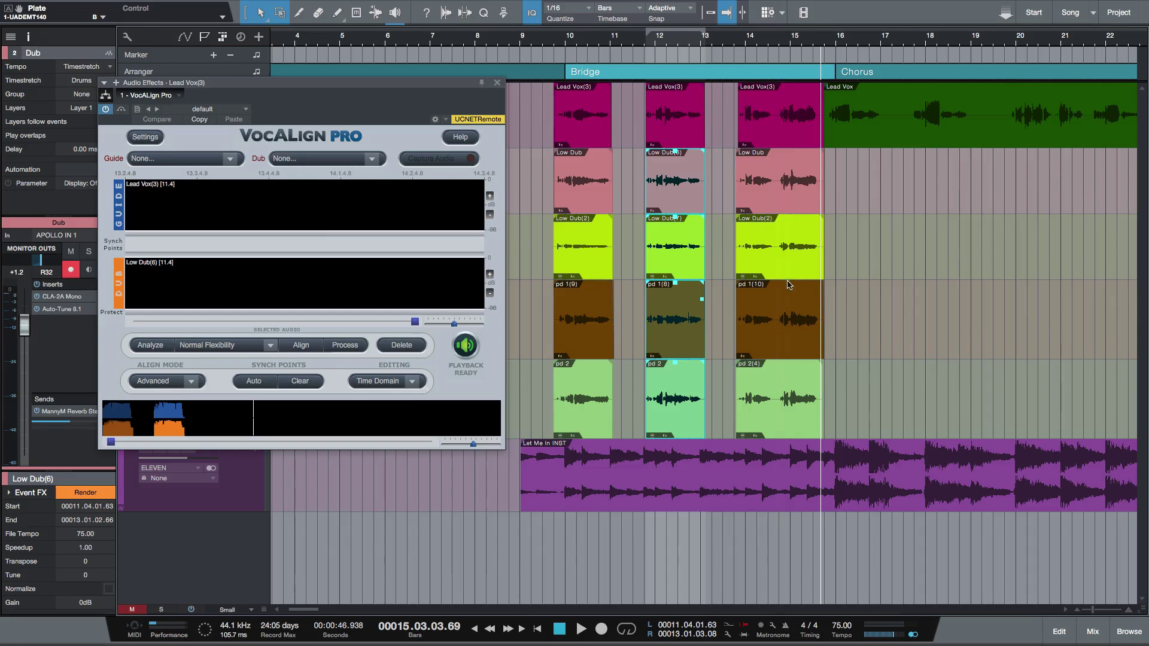
{"action": "left_click", "coordinate": [777, 138]}
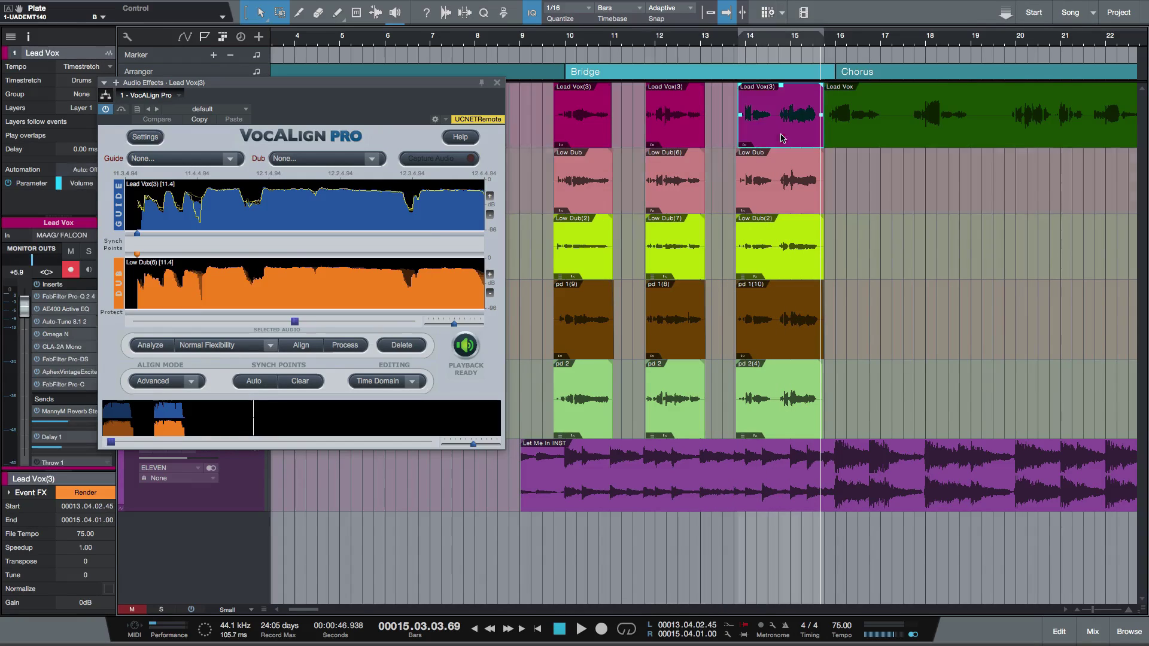
{"action": "left_click_drag", "start_coordinate": [431, 217], "coordinate": [432, 218]}
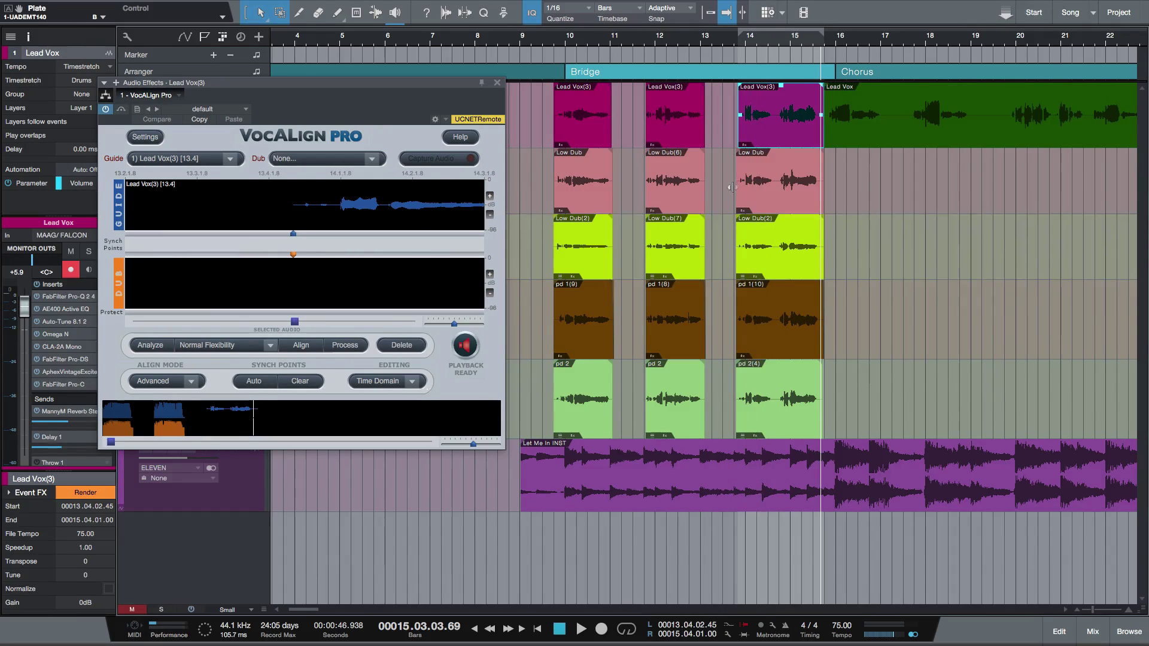
Load the four bar-14 dub events into the Dub lane to align them.
{"action": "left_click_drag", "start_coordinate": [731, 187], "coordinate": [799, 433]}
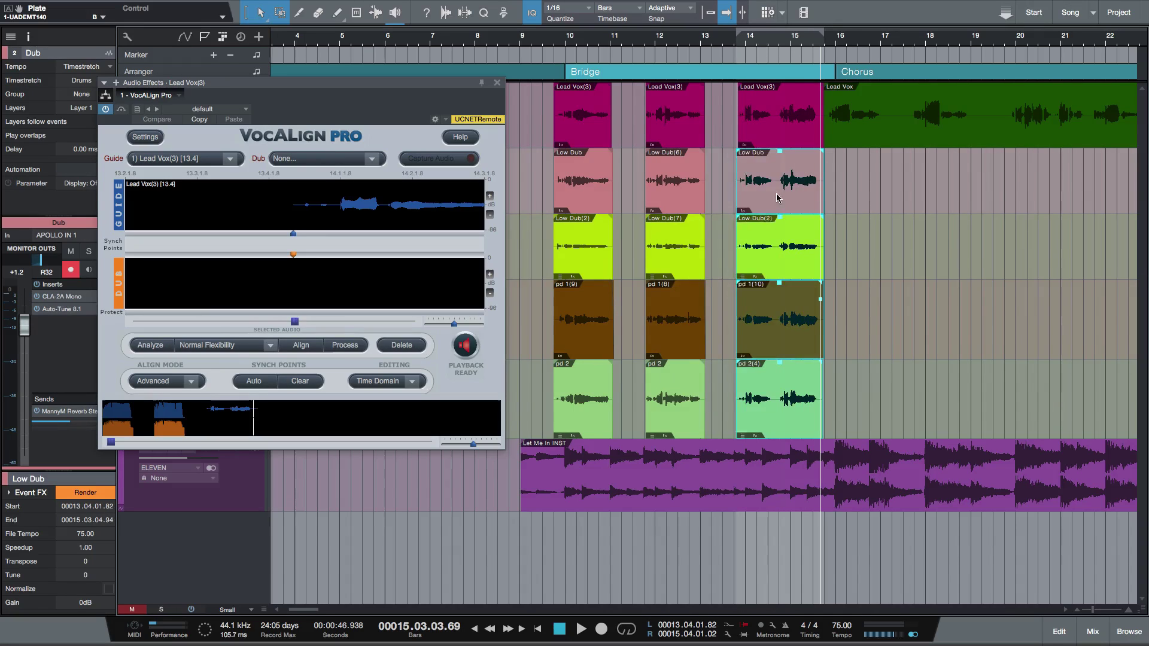
{"action": "left_click_drag", "start_coordinate": [776, 197], "coordinate": [435, 214]}
{"action": "left_click_drag", "start_coordinate": [395, 282], "coordinate": [397, 286]}
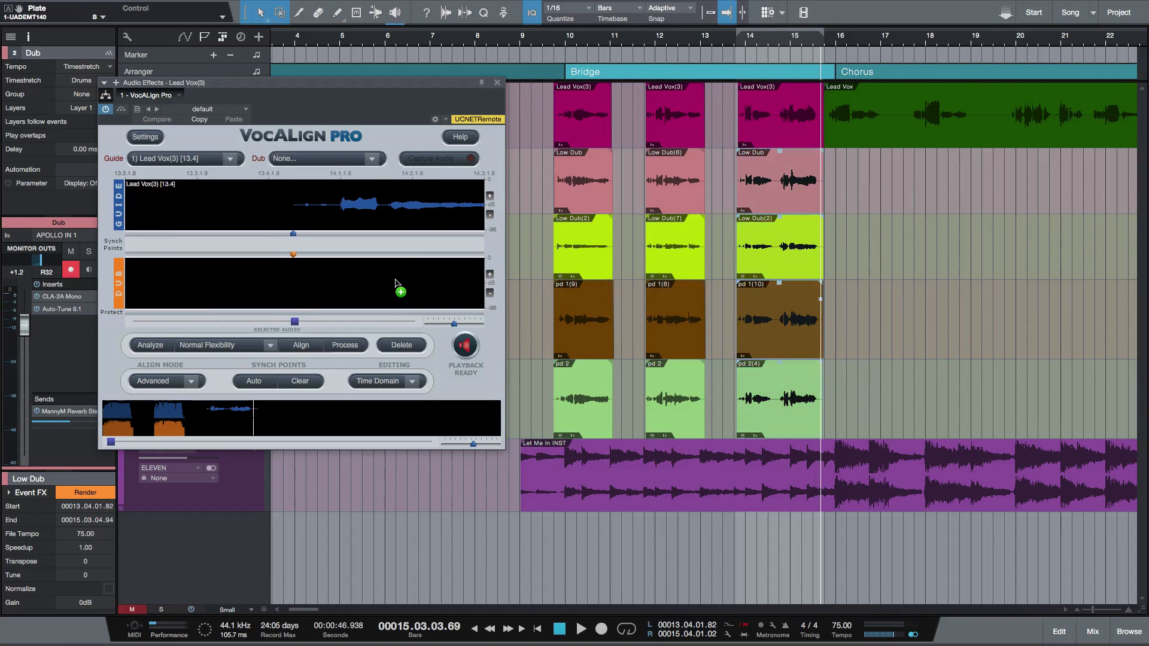
Audition the bar-14 alignment, then play the whole Bridge from bar 9.5.
{"action": "key", "text": "space"}
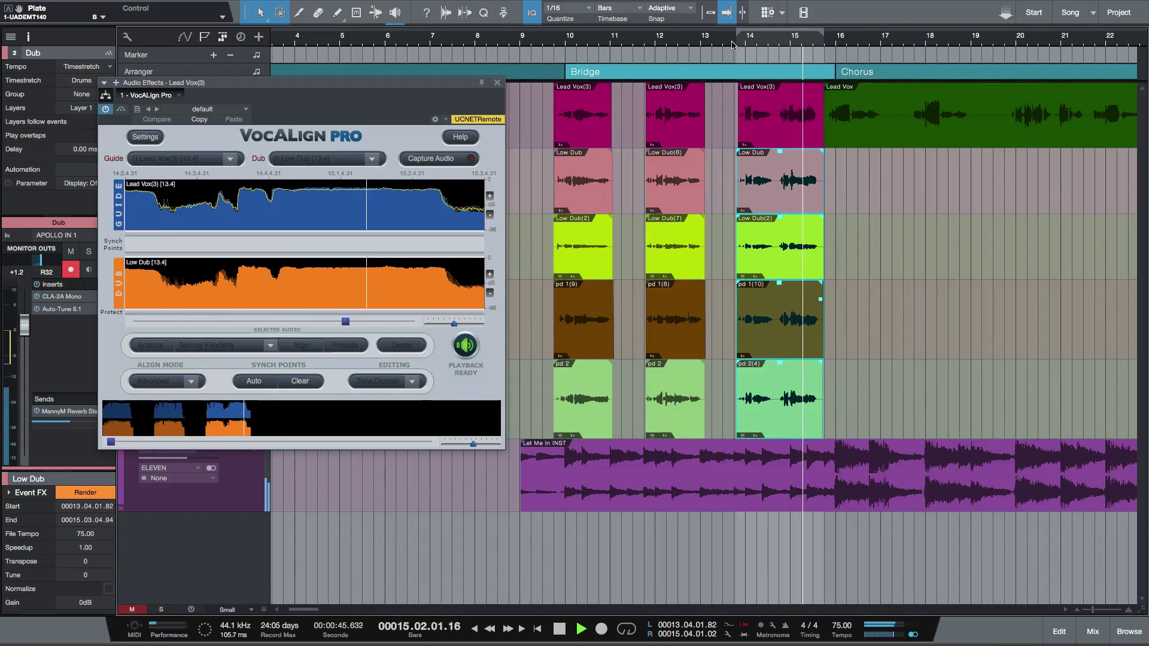
{"action": "key", "text": "space"}
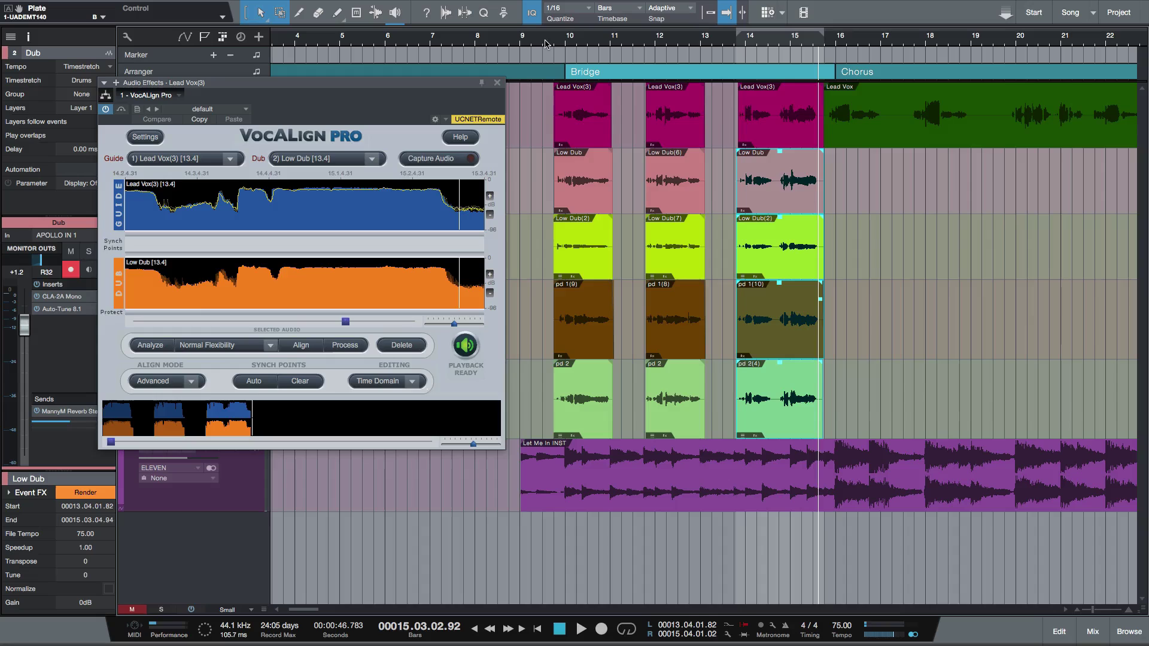
{"action": "left_click", "coordinate": [545, 44]}
{"action": "key", "text": "space"}
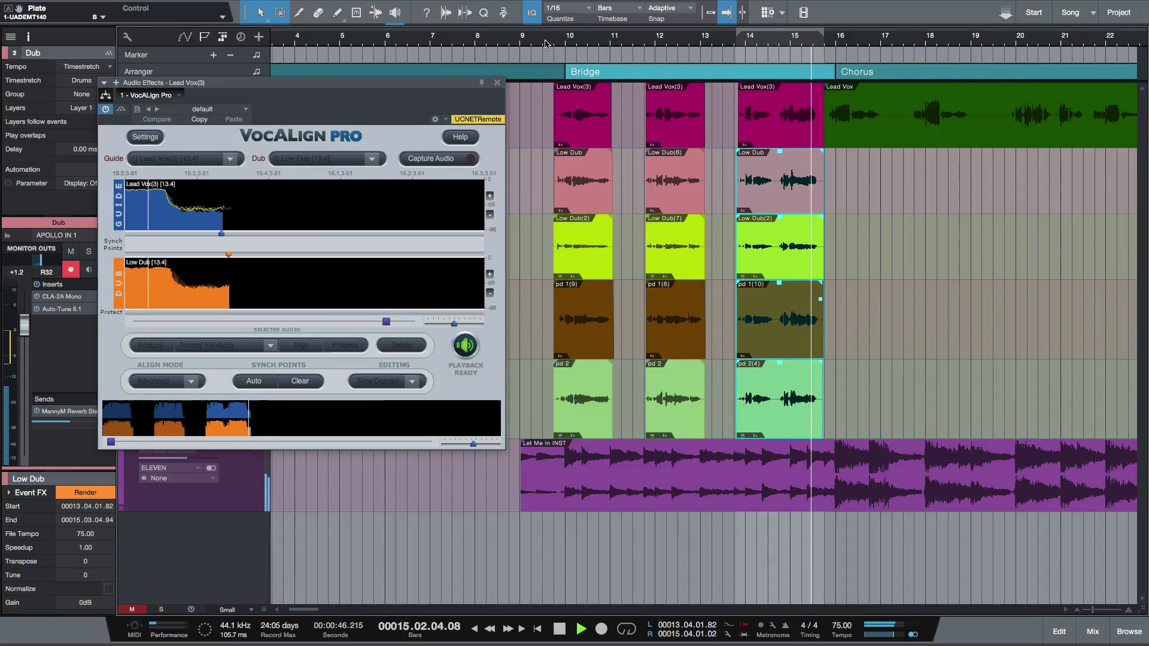
{"action": "key", "text": "space"}
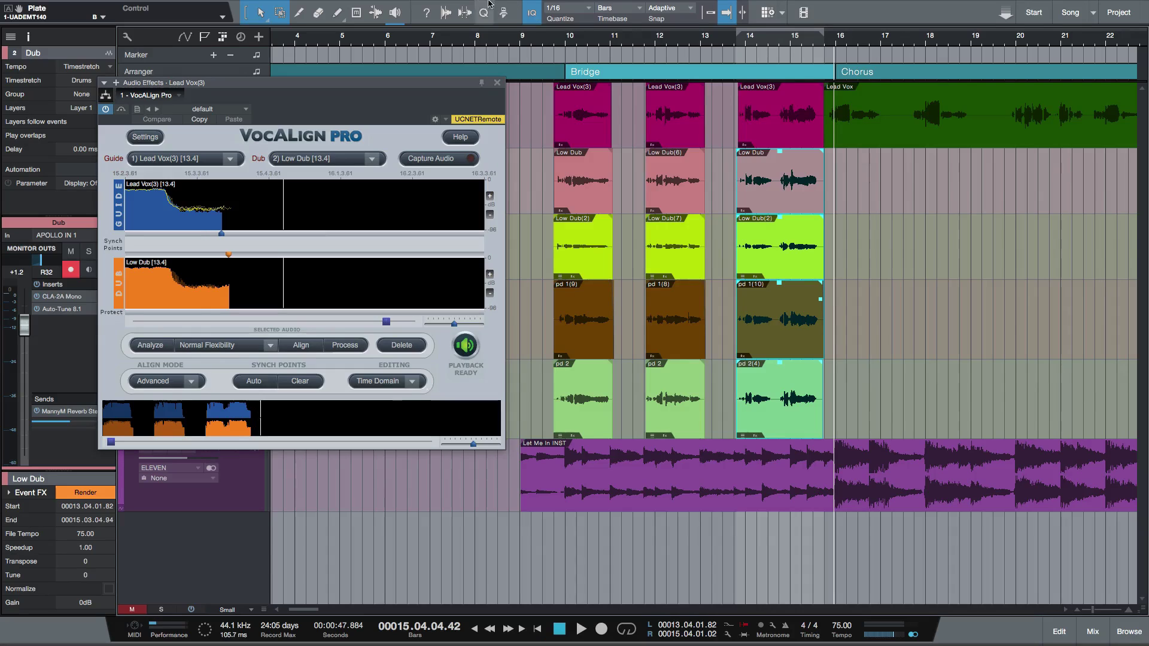
{"action": "mouse_move", "coordinate": [841, 4]}
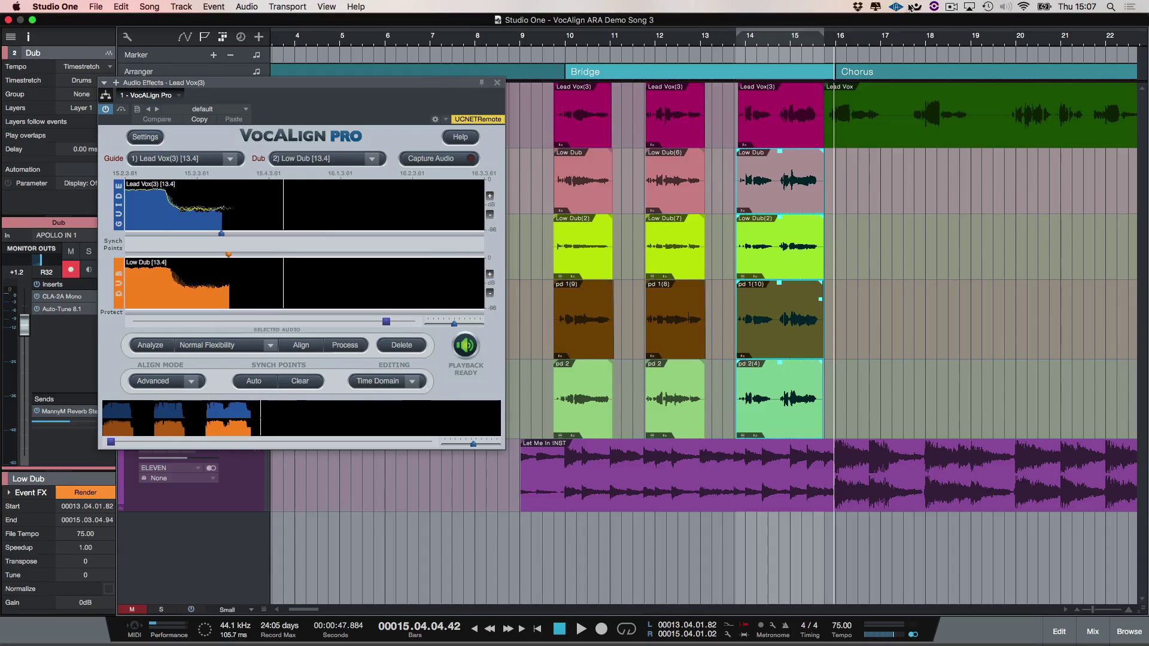